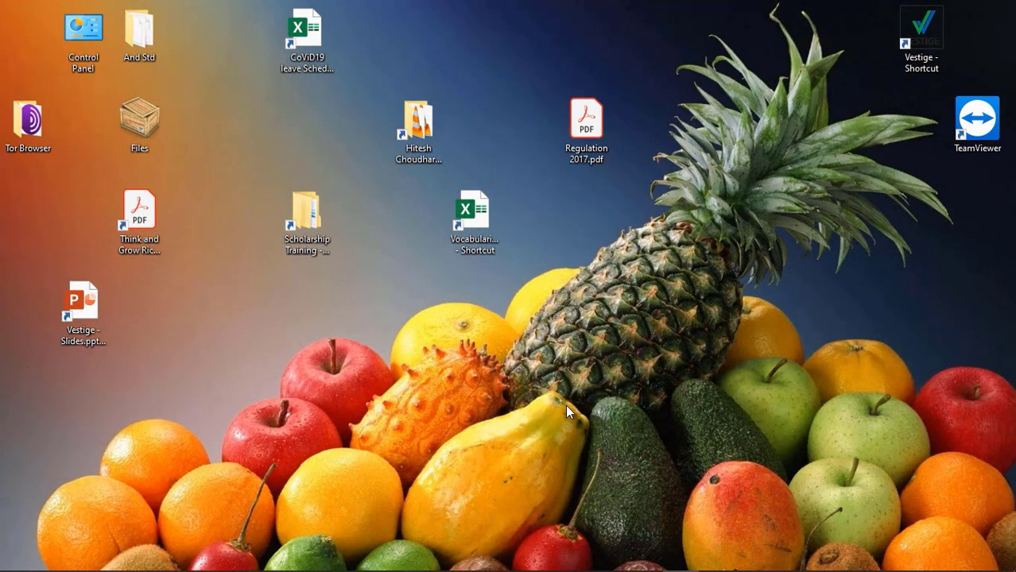
# Step: Open the system's Windows Temp folder by running the command temp
pyautogui.press('super+r')
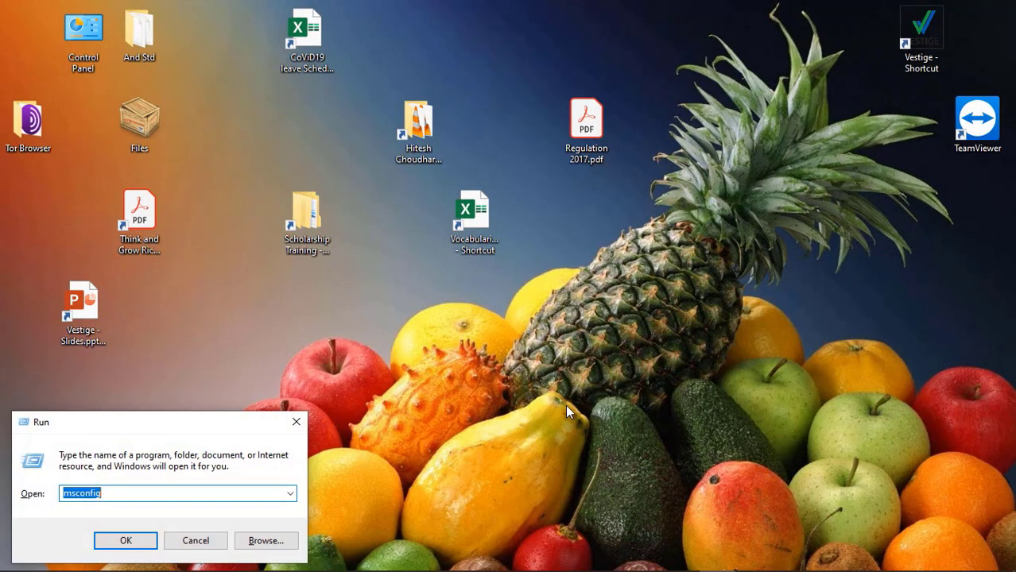
pyautogui.write('t')
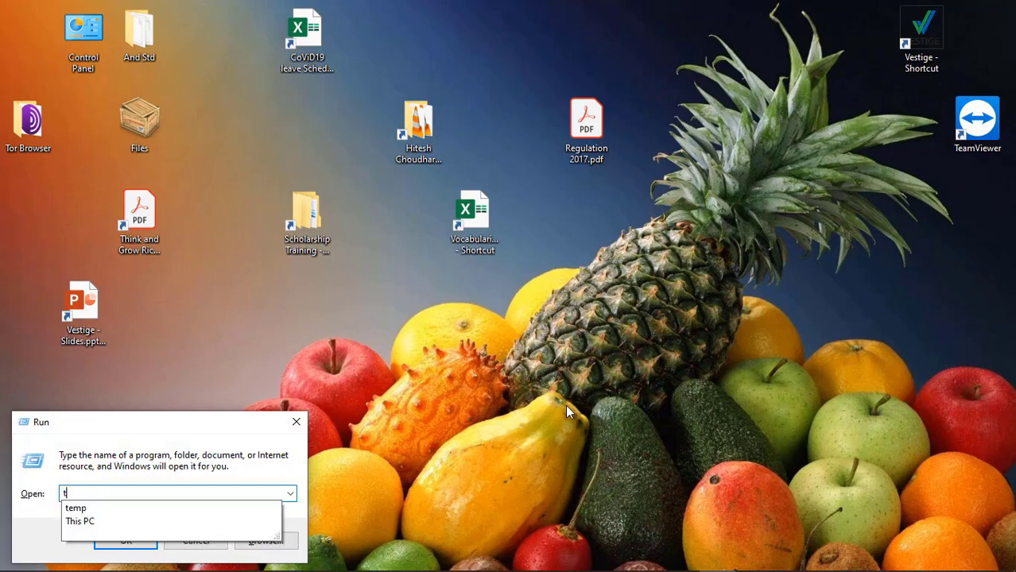
pyautogui.write('emp')
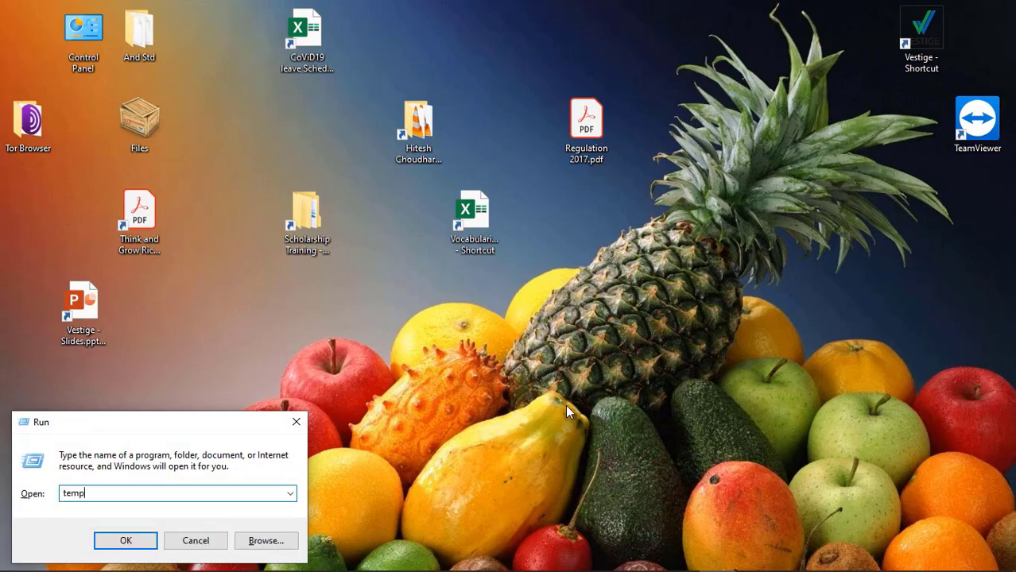
pyautogui.press('Return')
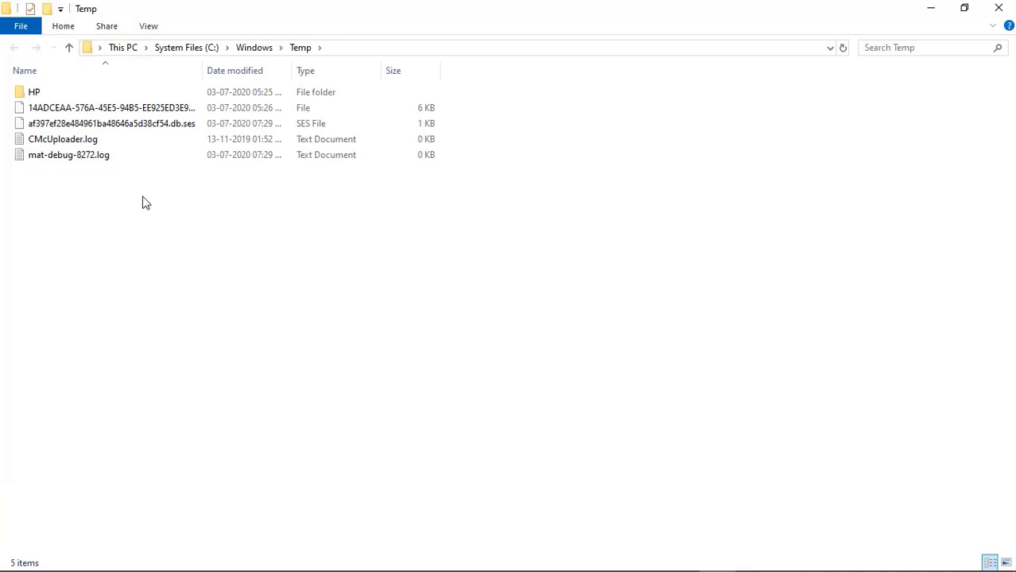
# Step: Permanently delete everything in the Windows Temp folder, skipping all files in use, and close the folder
pyautogui.hotkey('ctrl', 'a')
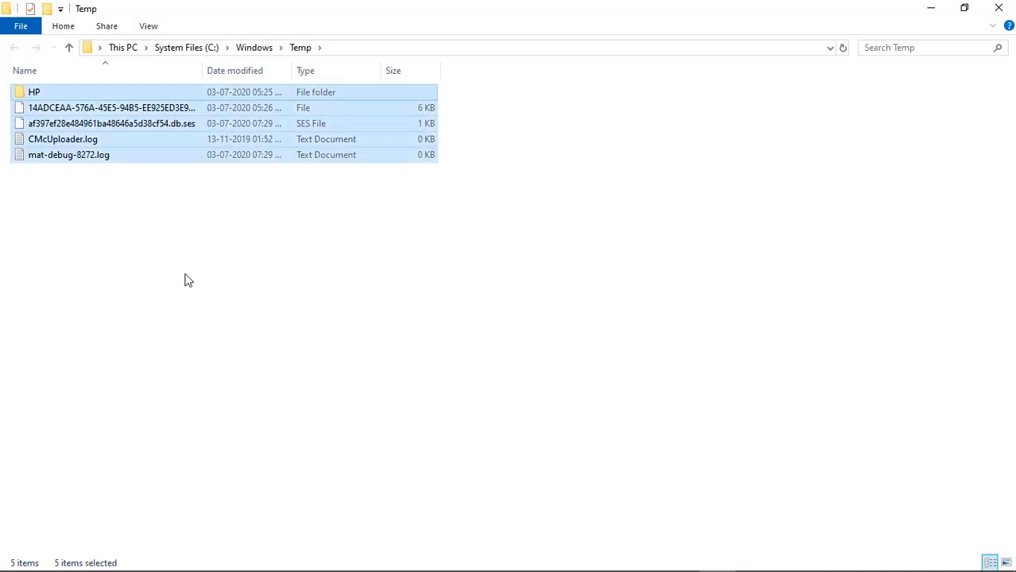
pyautogui.hotkey('shift', 'Delete')
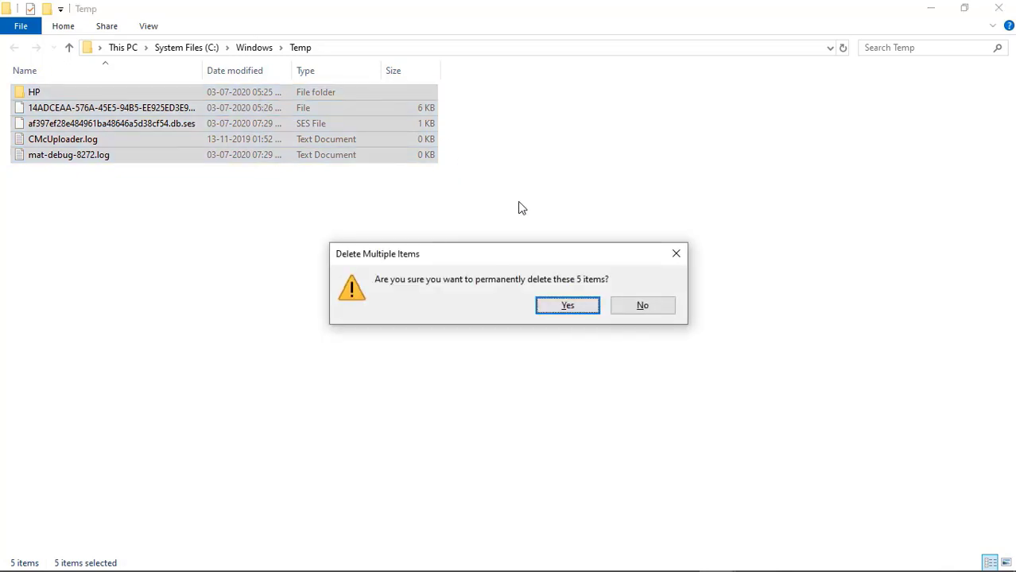
pyautogui.click(556, 307)
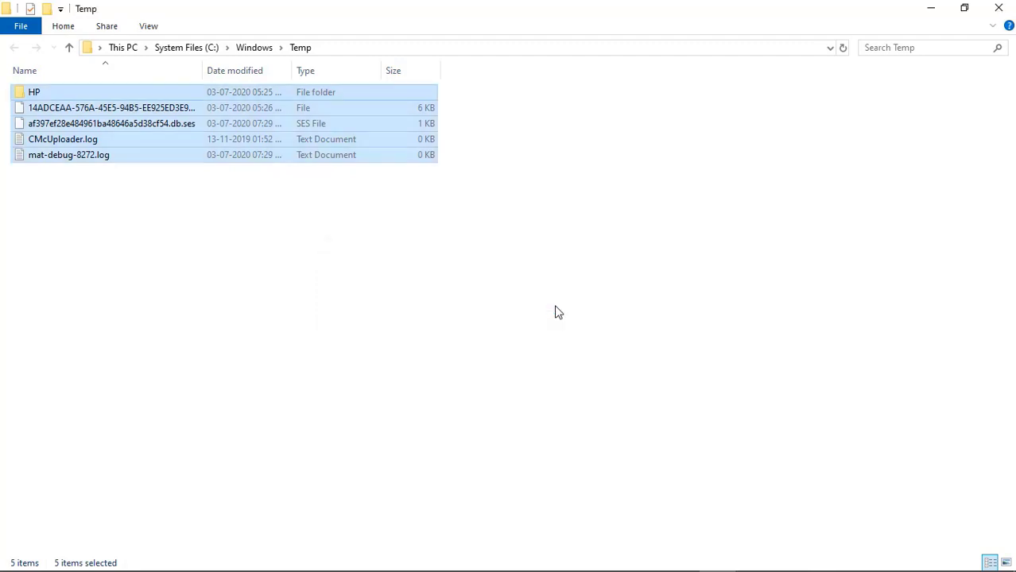
pyautogui.click(381, 238)
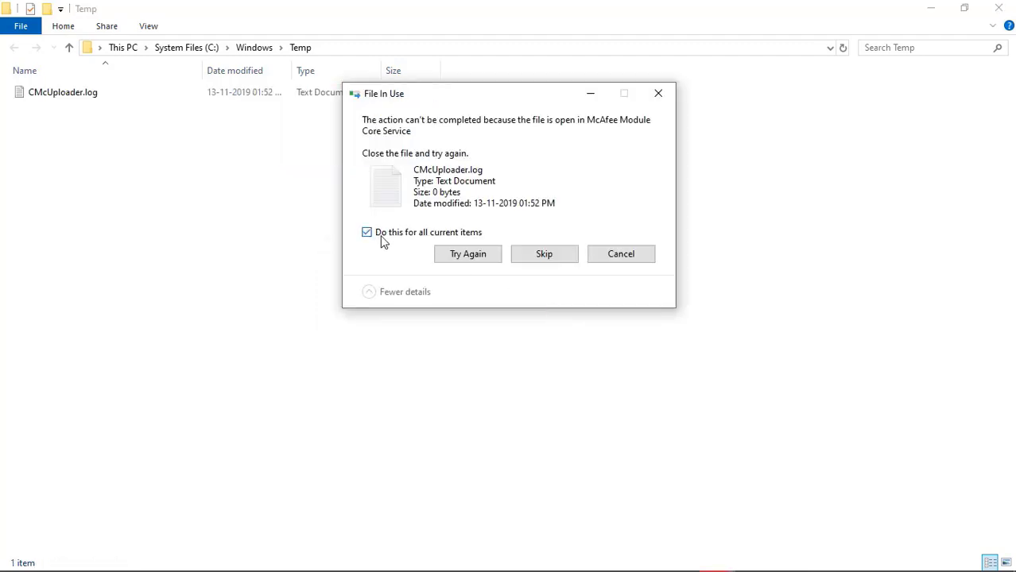
pyautogui.click(526, 260)
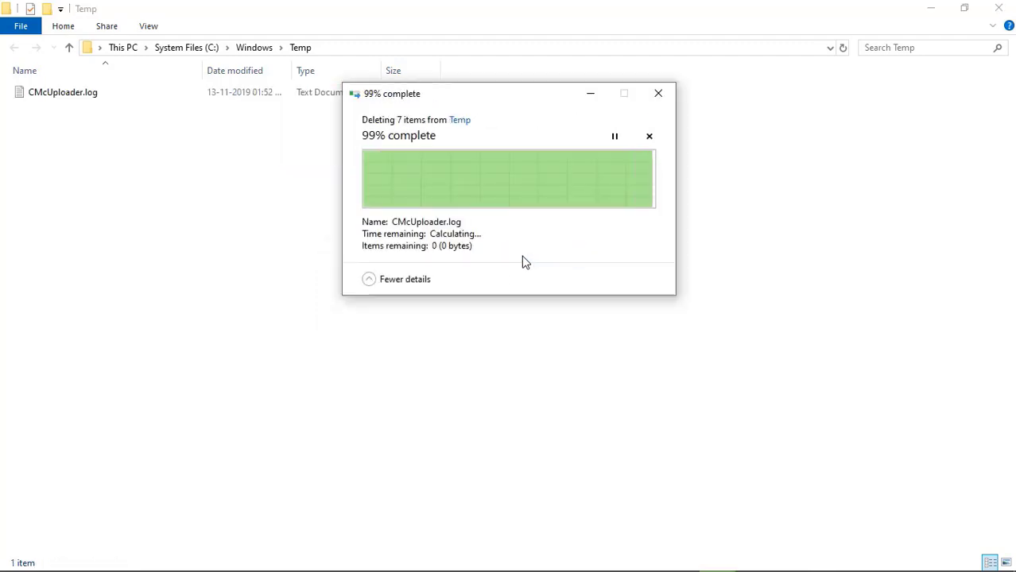
pyautogui.click(998, 7)
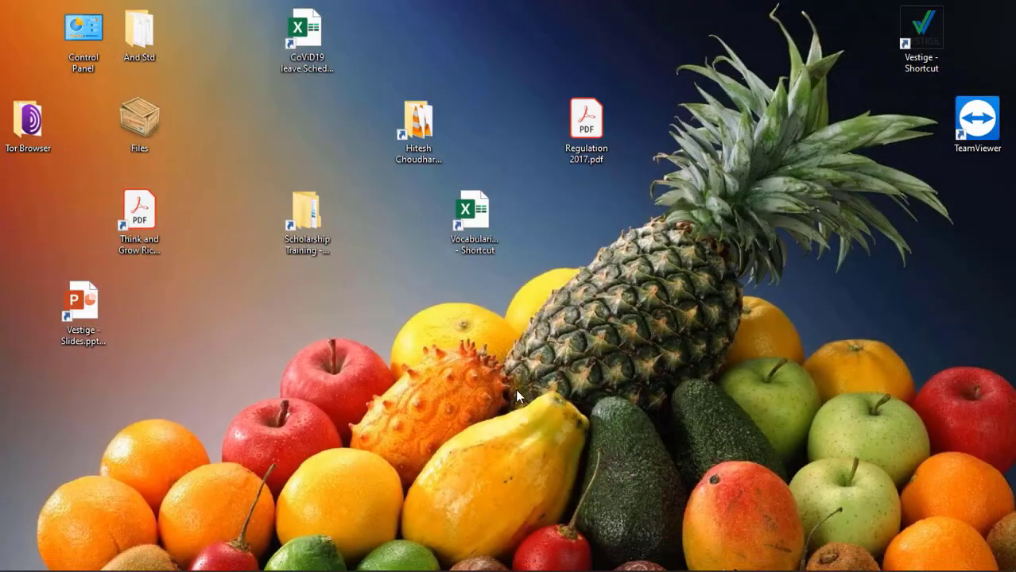
# Step: Open the user's AppData Local Temp folder by running the command %temp%
pyautogui.press('super+r')
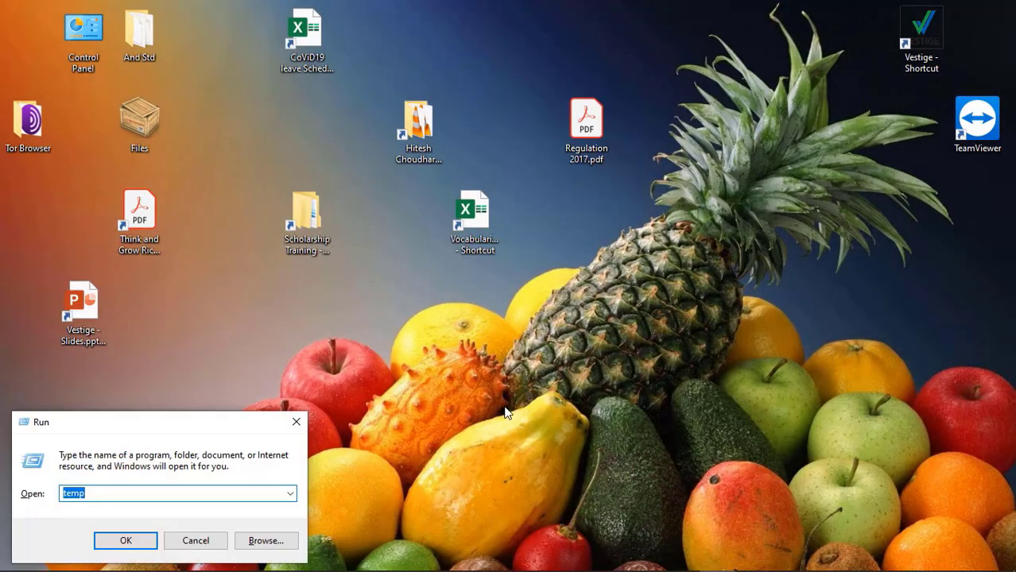
pyautogui.write('%te')
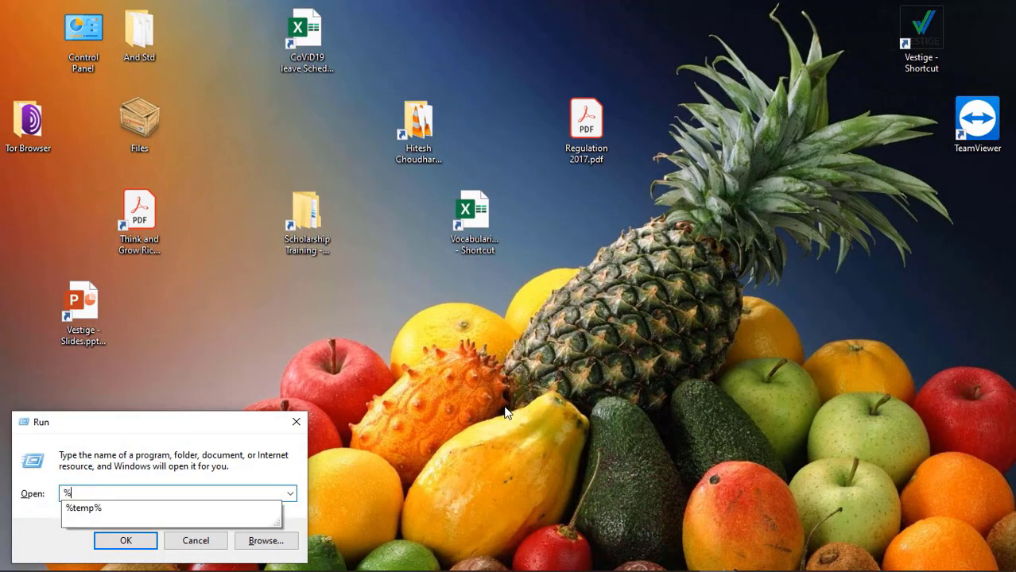
pyautogui.write('mp%')
pyautogui.press('Return')
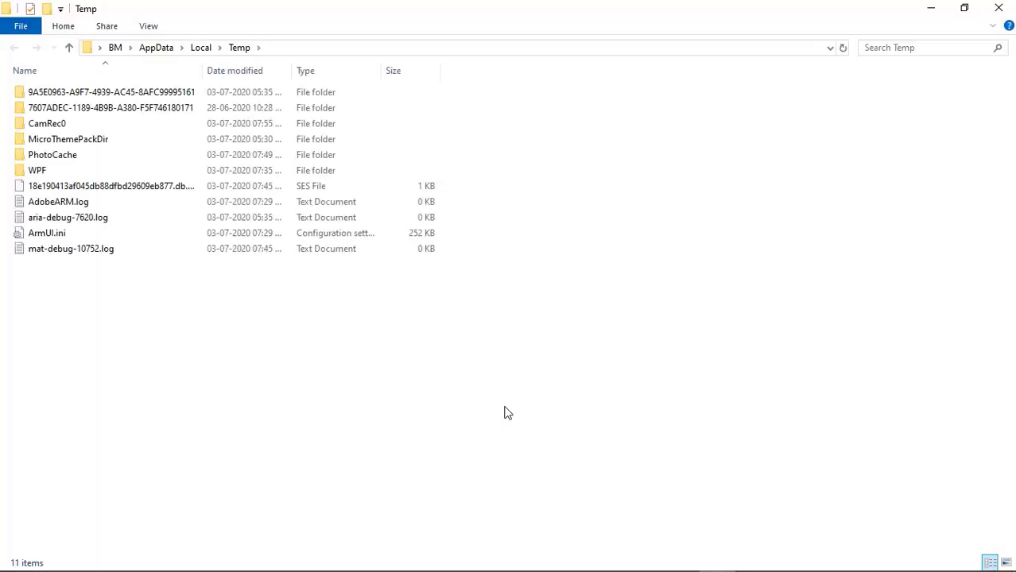
# Step: Permanently delete everything in the user's Temp folder except CamRec0, skipping all items in use, and close the folder
pyautogui.hotkey('ctrl', 'a')
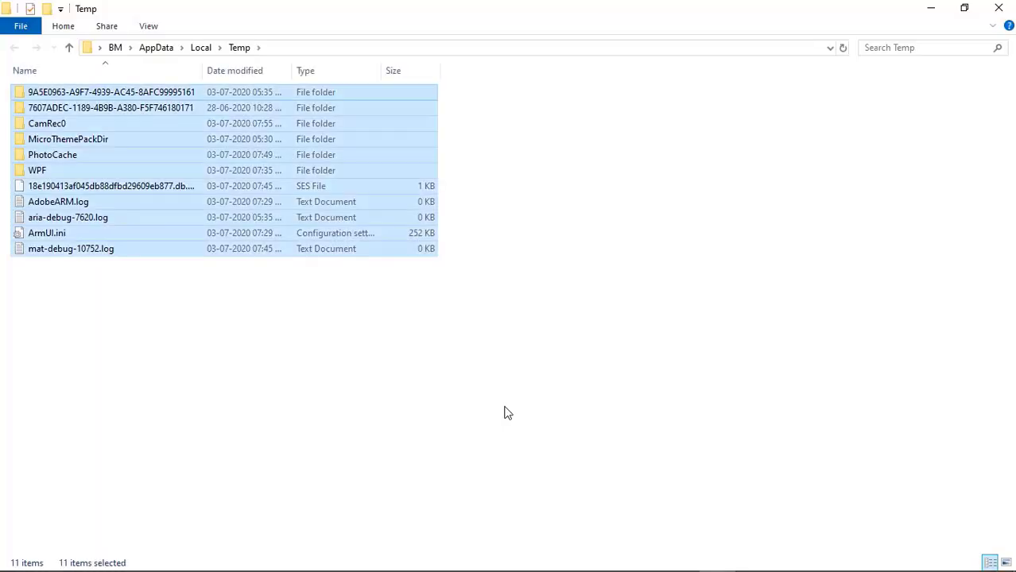
pyautogui.keyDown('ctrl'); pyautogui.click(68, 119); pyautogui.keyUp('ctrl')
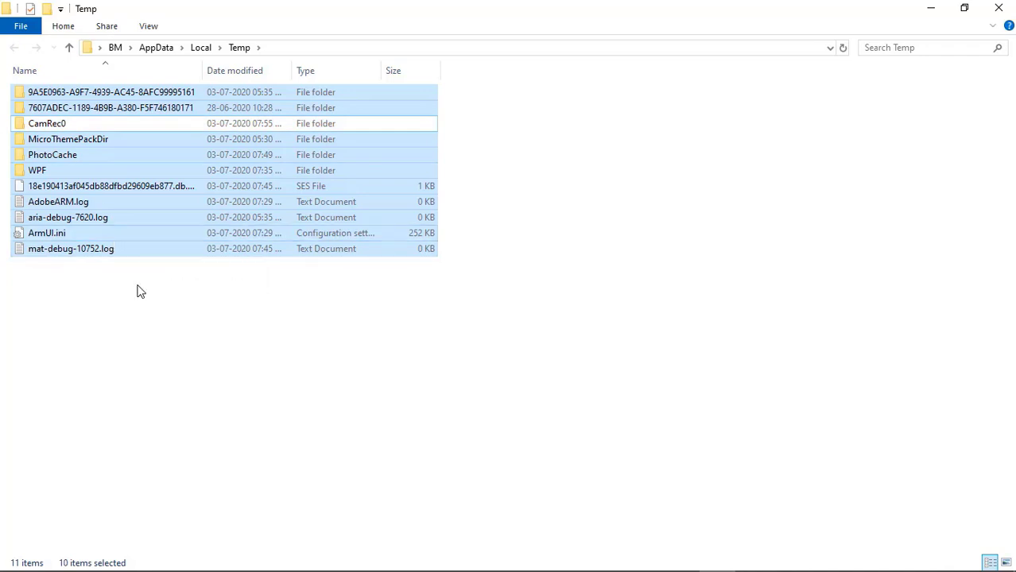
pyautogui.hotkey('shift', 'Delete')
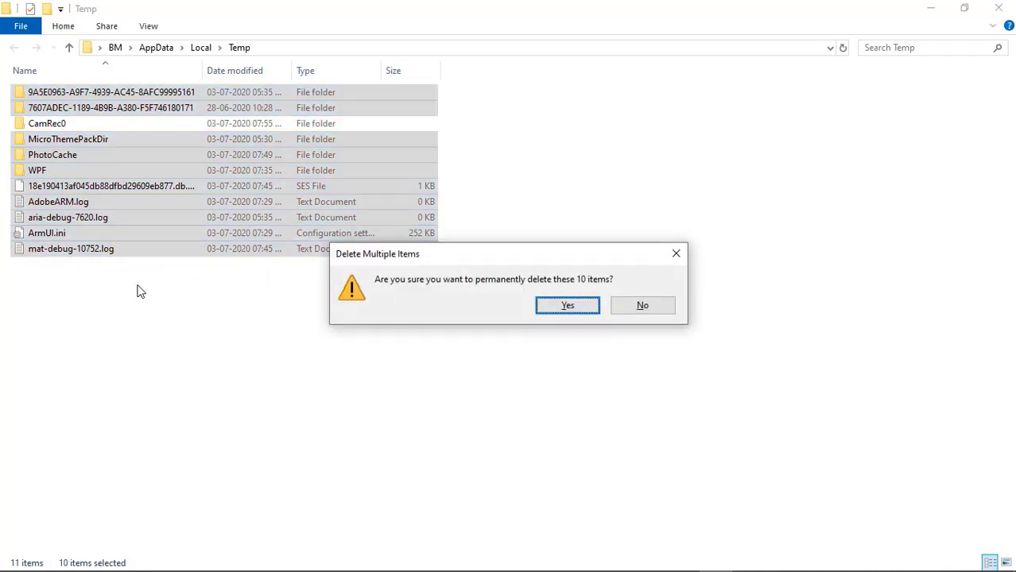
pyautogui.press('Return')
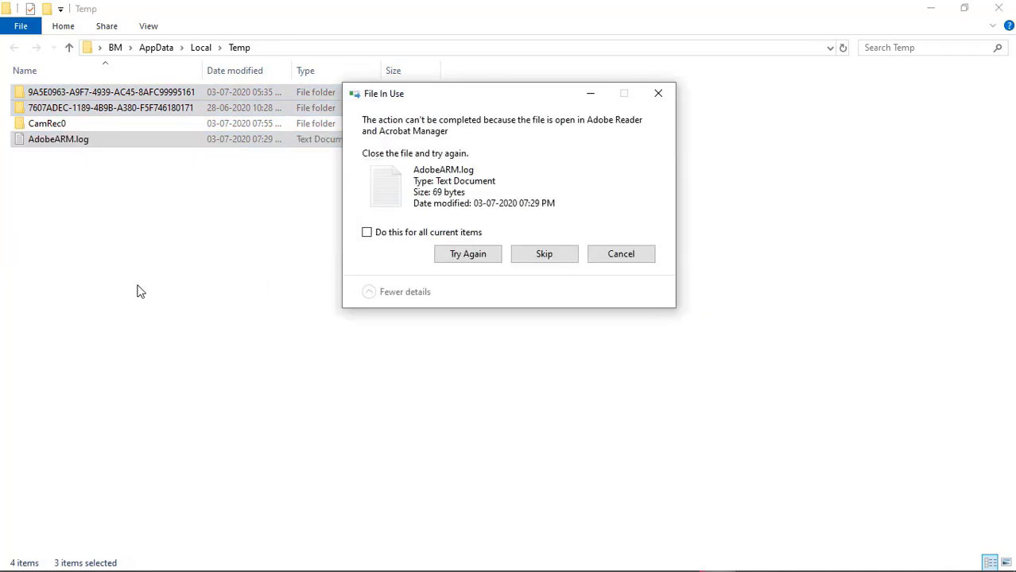
pyautogui.click(383, 232)
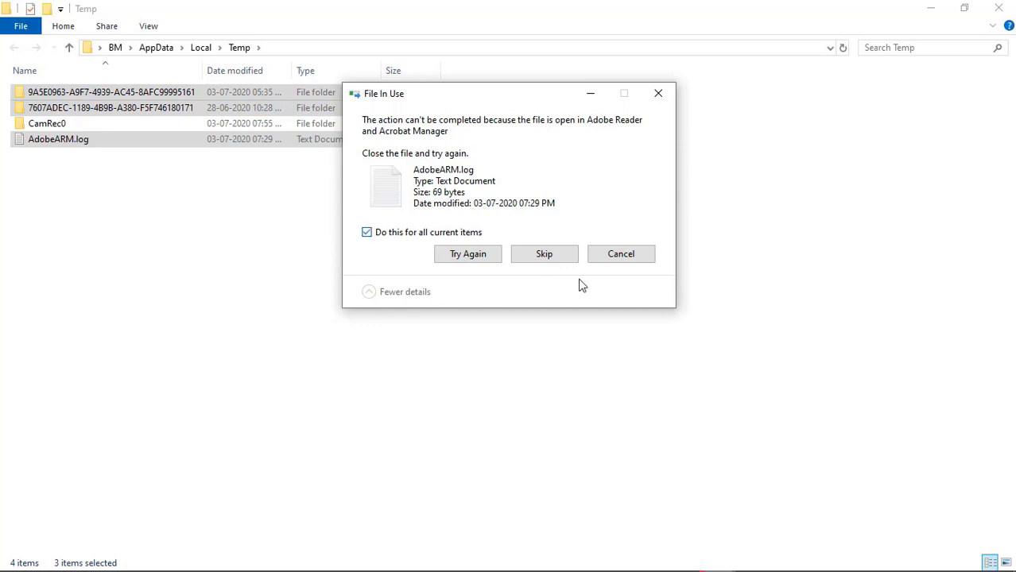
pyautogui.click(544, 253)
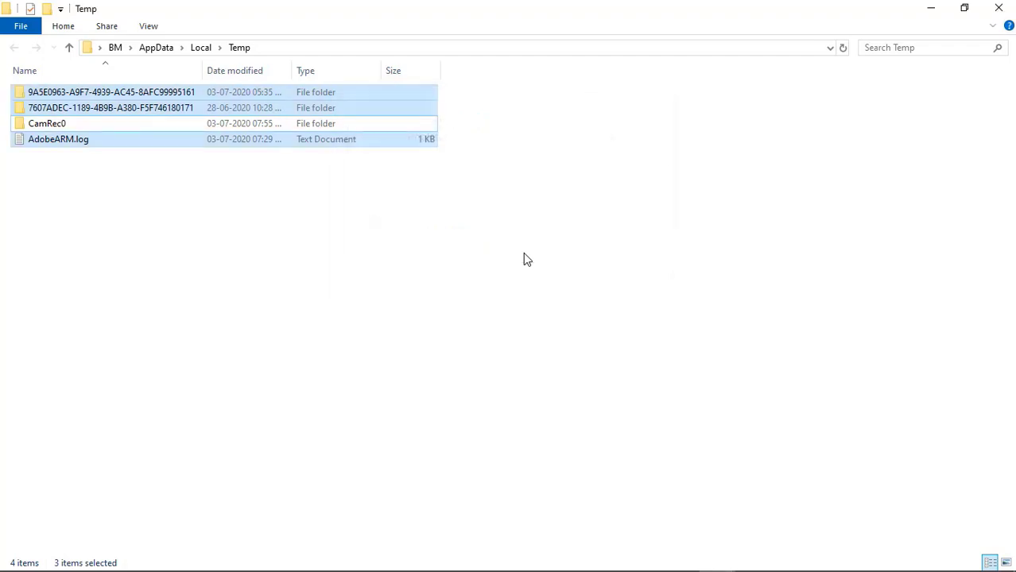
pyautogui.click(999, 8)
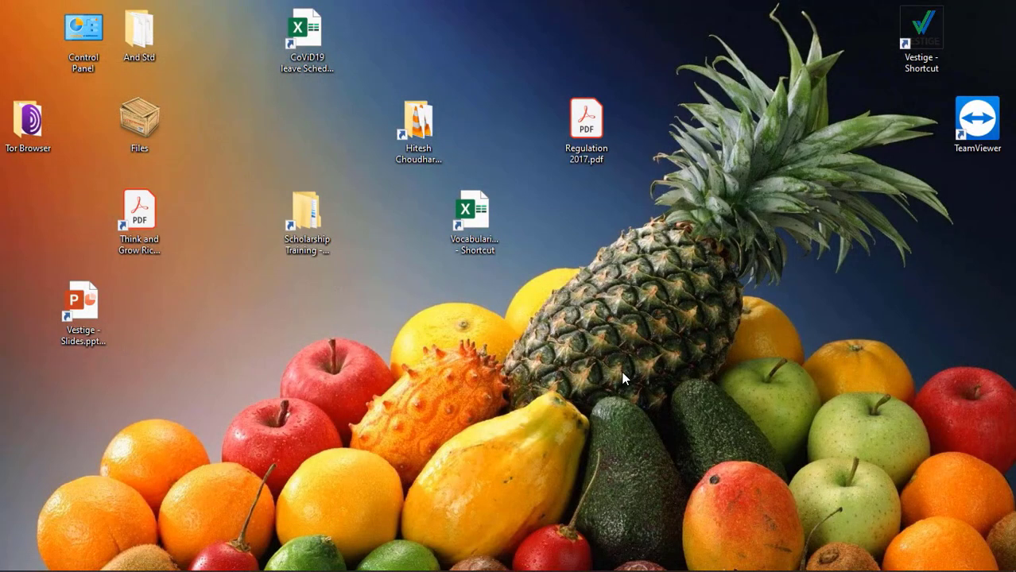
# Step: Open the Windows Prefetch folder by running the command prefetch
pyautogui.press('super+r')
pyautogui.write('p')
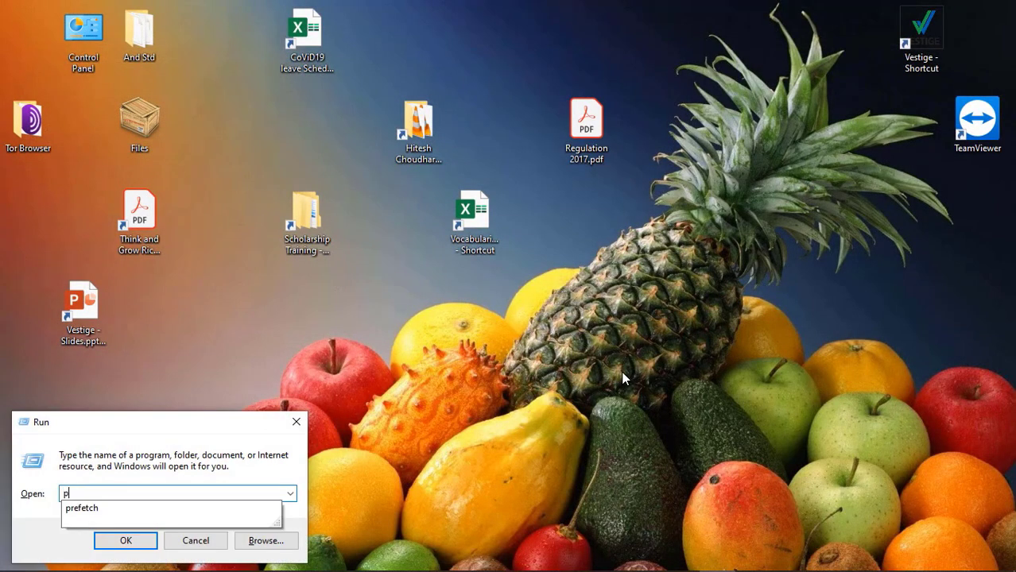
pyautogui.write('refetch')
pyautogui.press('Return')
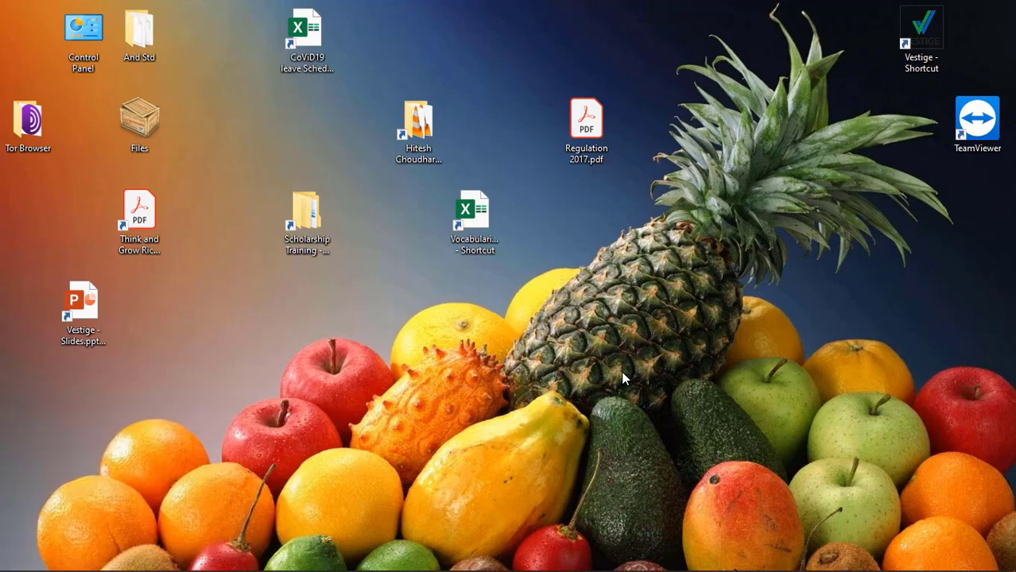
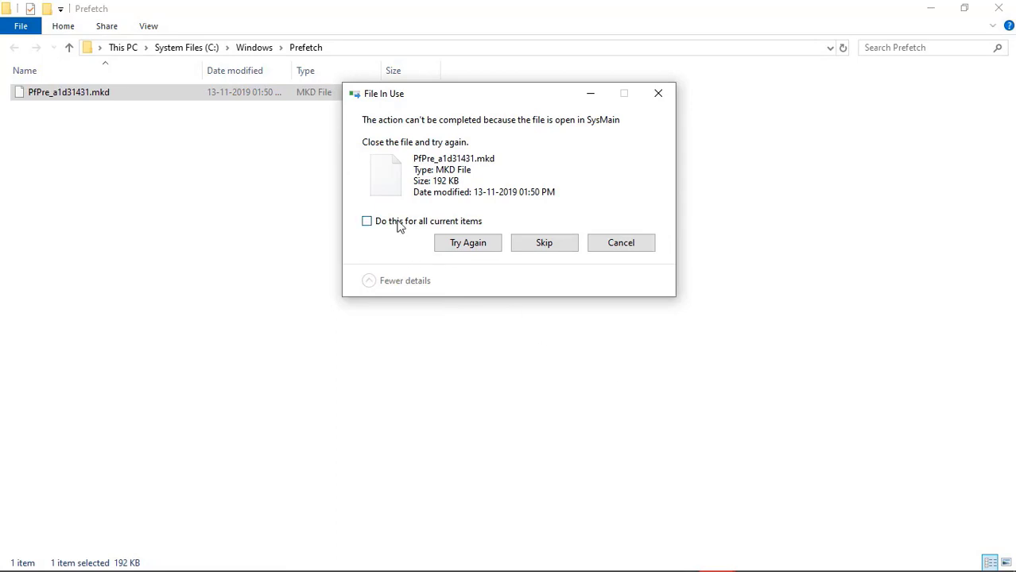
# Step: Skip all in-use files in the Prefetch folder deletion and close the folder
pyautogui.click(399, 223)
pyautogui.click(518, 246)
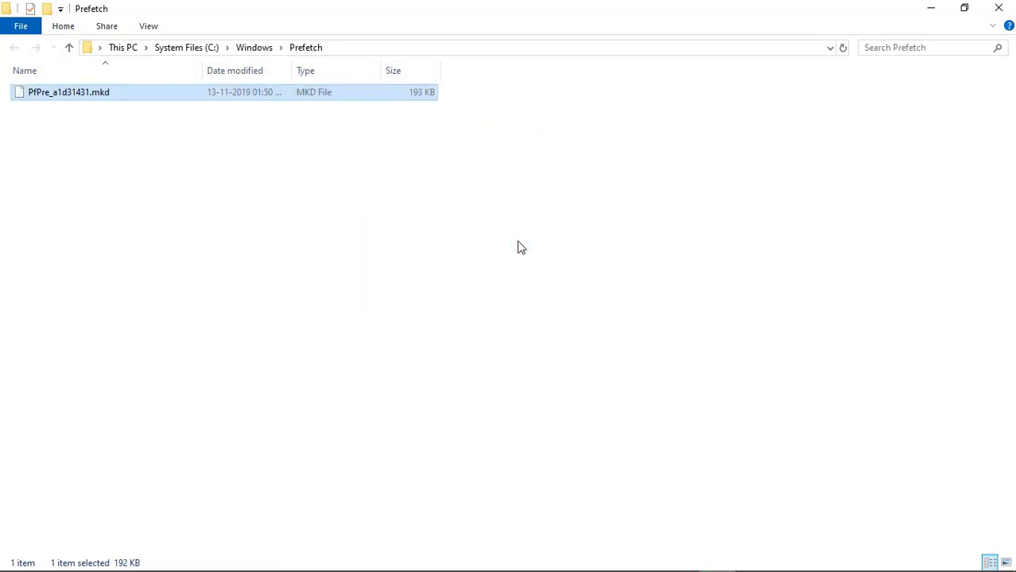
pyautogui.click(997, 7)
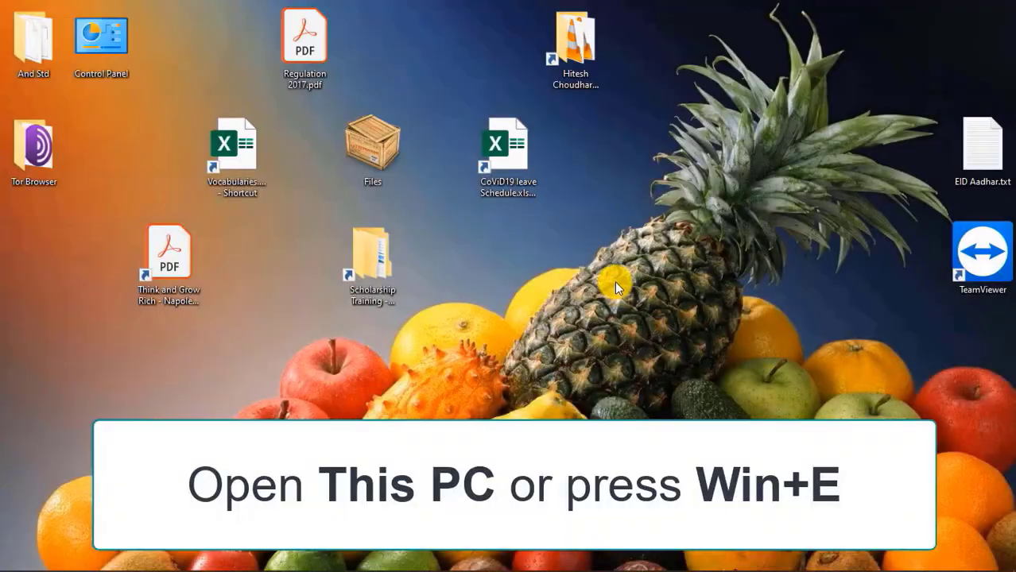
# Step: Open the Optimize Drives tool from the properties of Primary Drive (E:) in This PC
pyautogui.press('super+e')
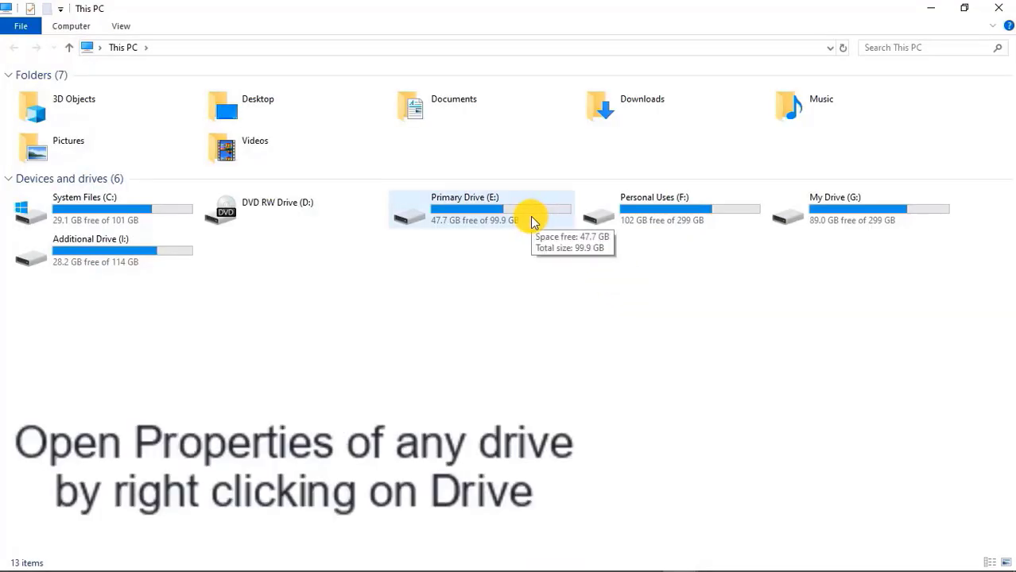
pyautogui.rightClick(530, 221)
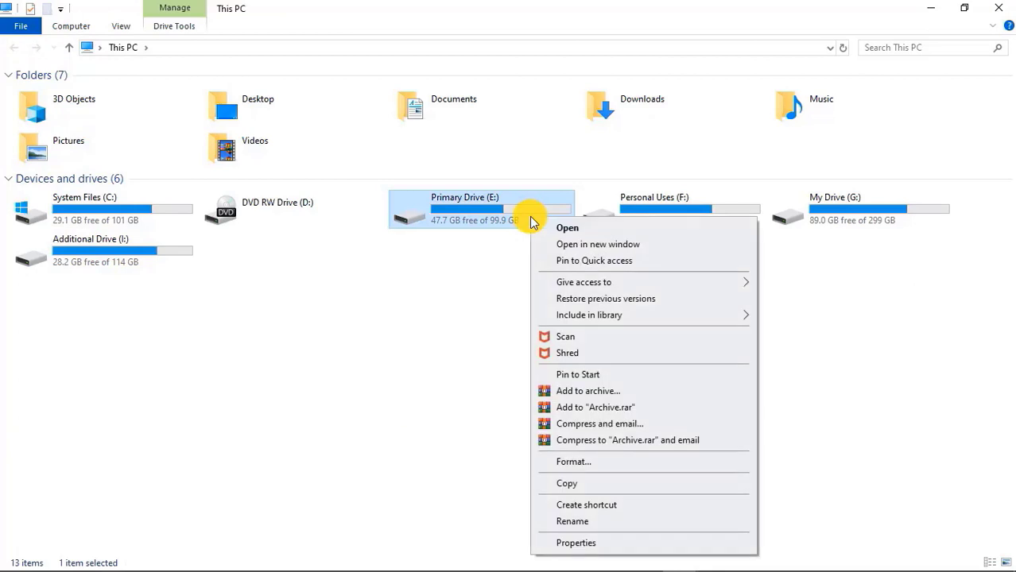
pyautogui.click(597, 541)
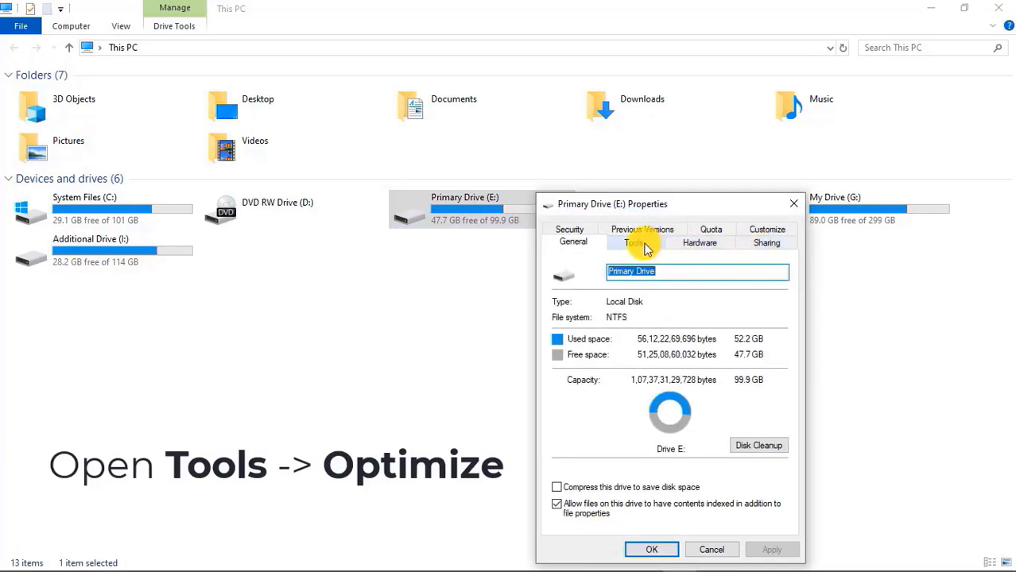
pyautogui.click(644, 246)
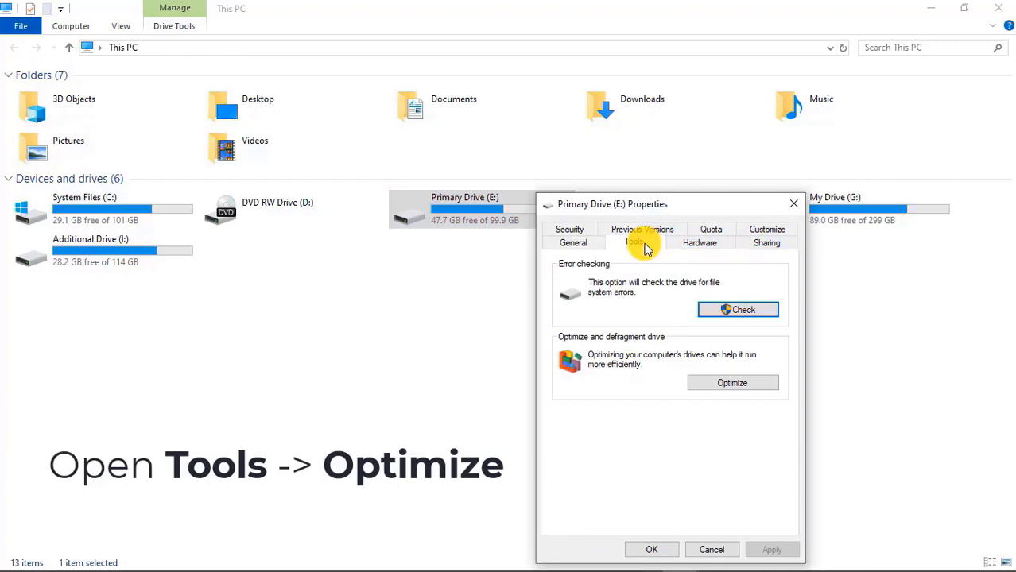
pyautogui.click(758, 387)
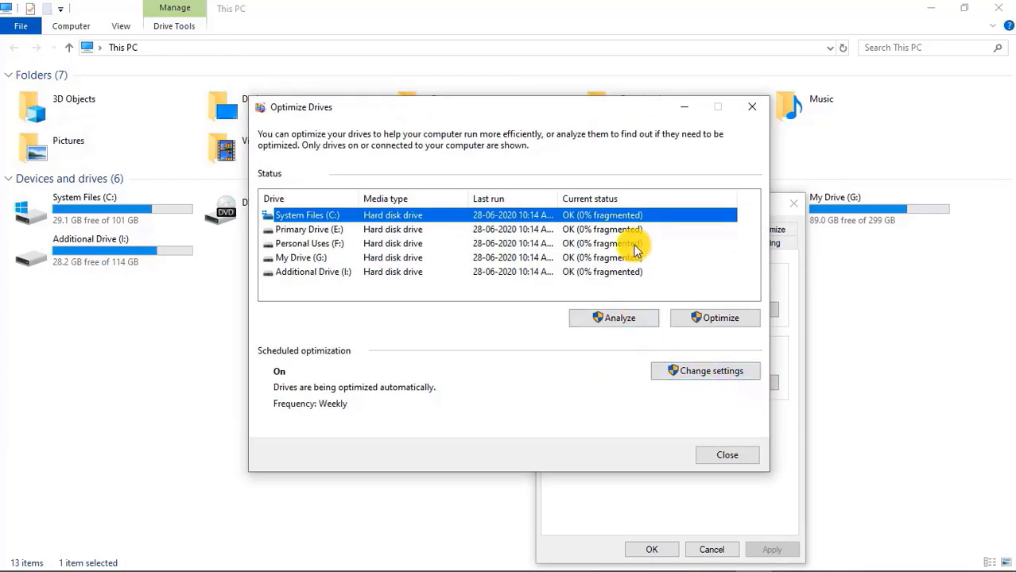
# Step: Start optimizing System Files (C:), Primary Drive (E:), Personal Uses (F:), My Drive (G:) and Additional Drive (I:)
pyautogui.click(712, 319)
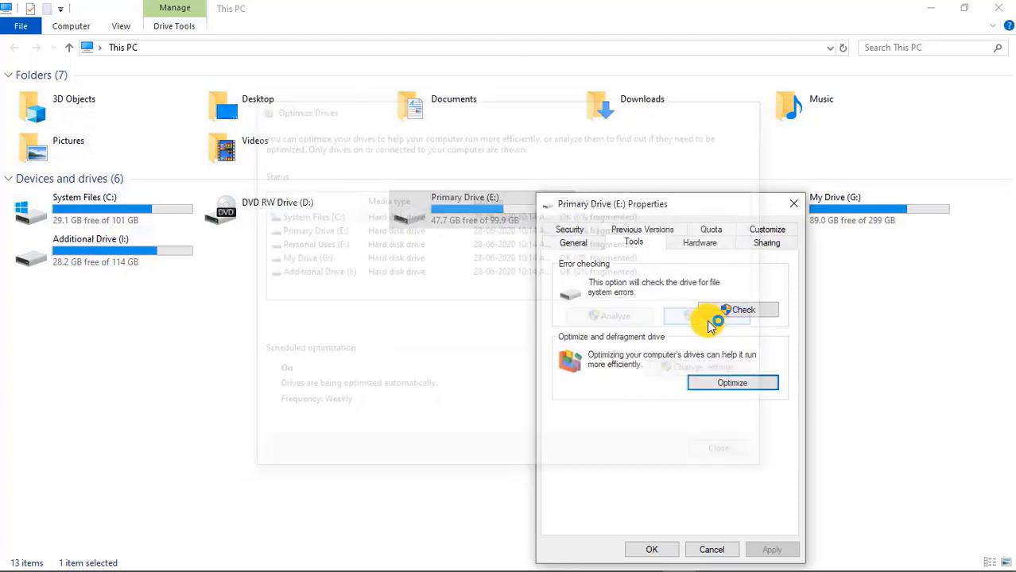
pyautogui.click(611, 230)
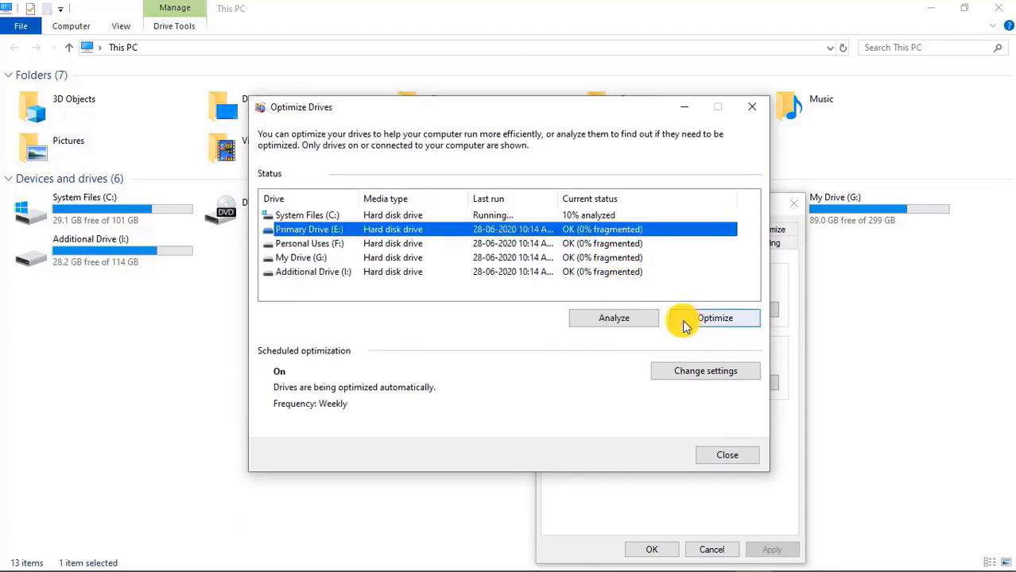
pyautogui.click(683, 324)
pyautogui.click(628, 244)
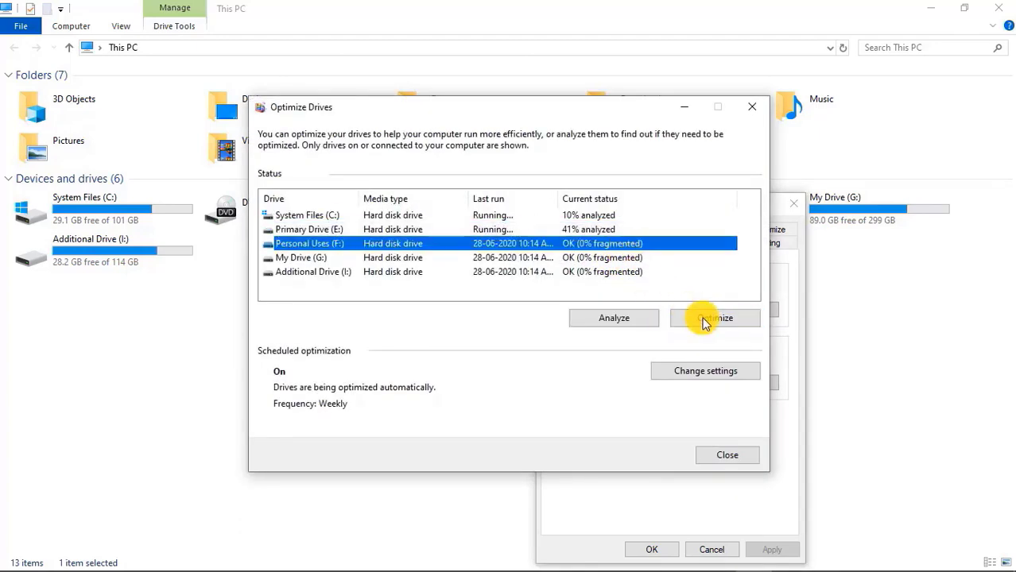
pyautogui.click(704, 322)
pyautogui.click(636, 257)
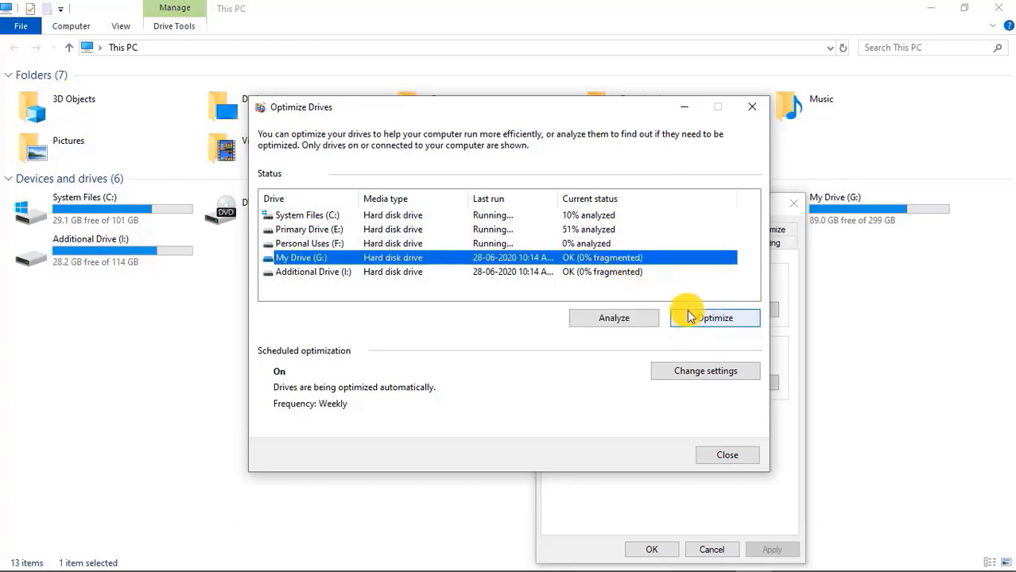
pyautogui.click(689, 317)
pyautogui.click(680, 272)
pyautogui.click(710, 318)
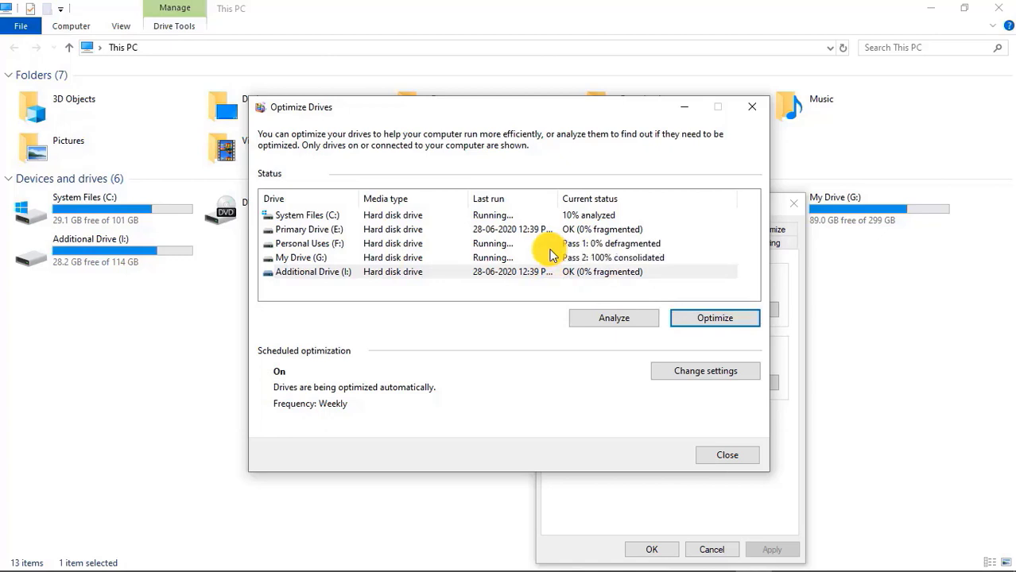
pyautogui.click(605, 218)
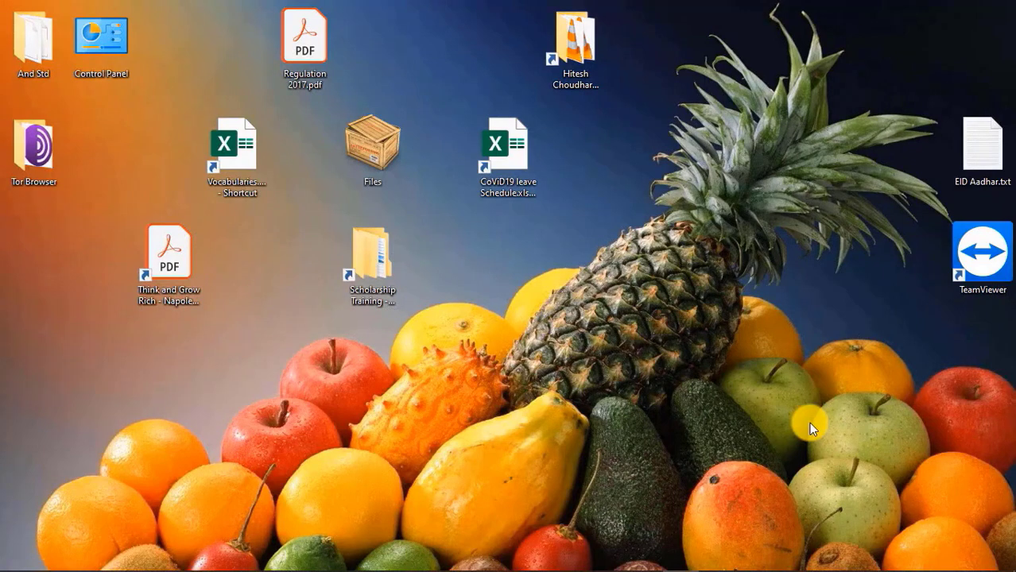
# Step: Open and close Task Manager, and search Windows for task without launching a result
pyautogui.hotkey('ctrl', 'shift', 'Escape')
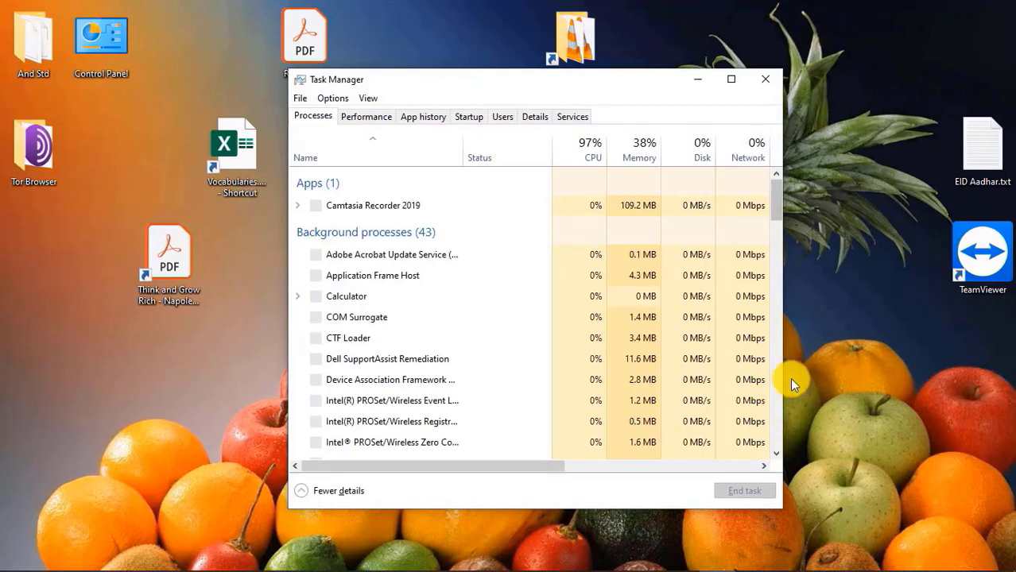
pyautogui.click(765, 83)
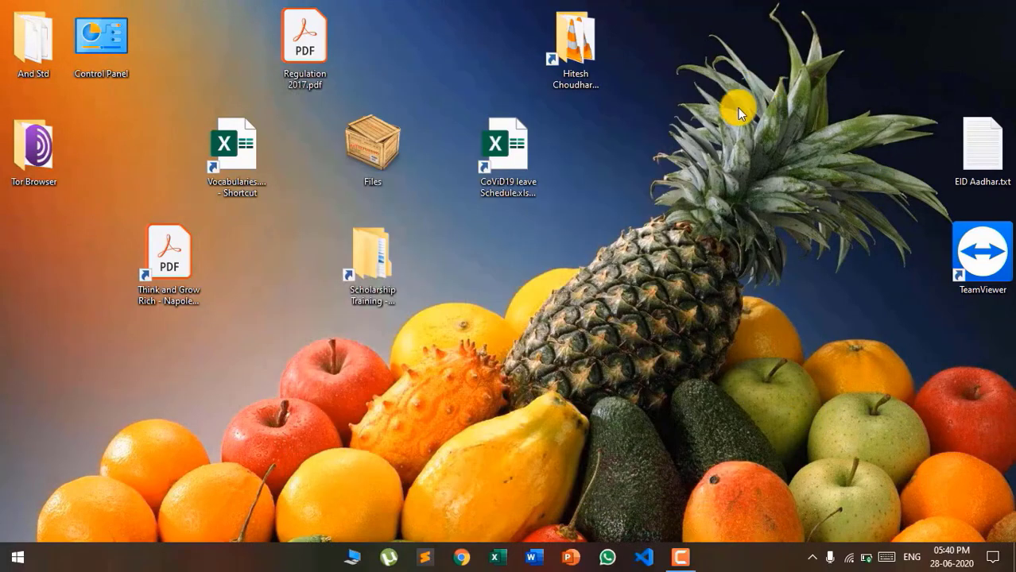
pyautogui.press('super')
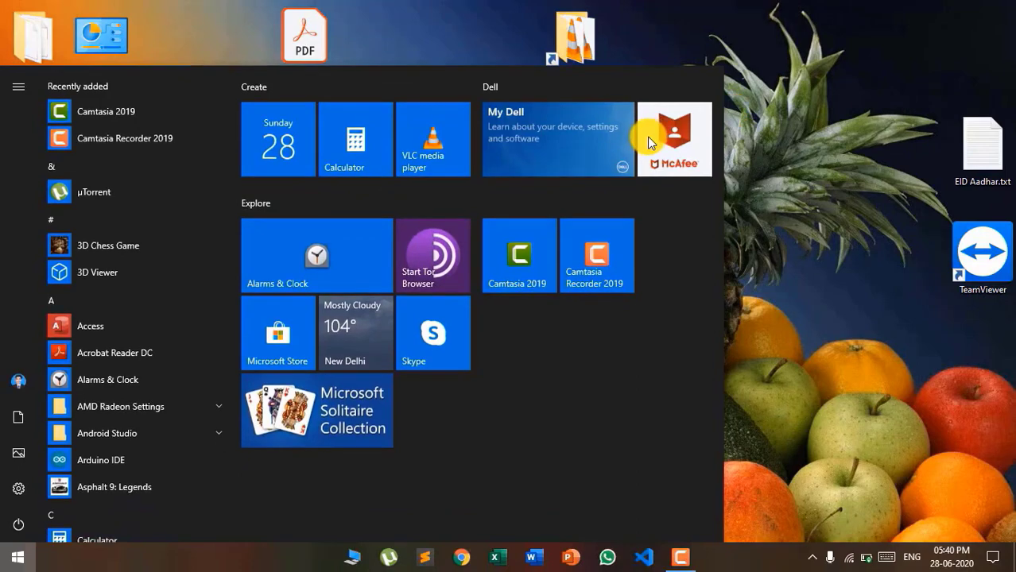
pyautogui.write('task')
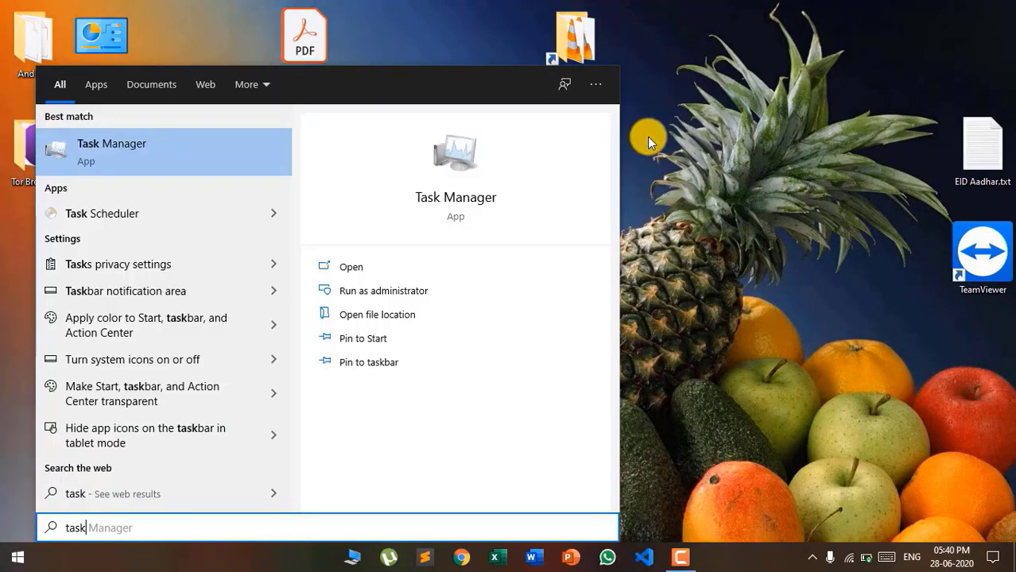
pyautogui.click(755, 164)
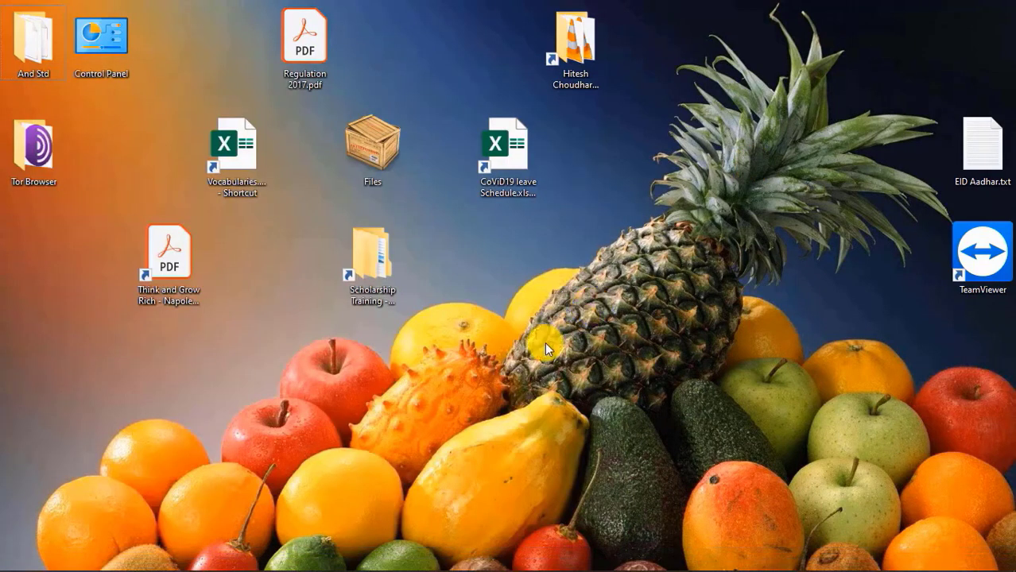
# Step: Open Task Manager from the Windows quick-link list and close it again
pyautogui.press('super+x')
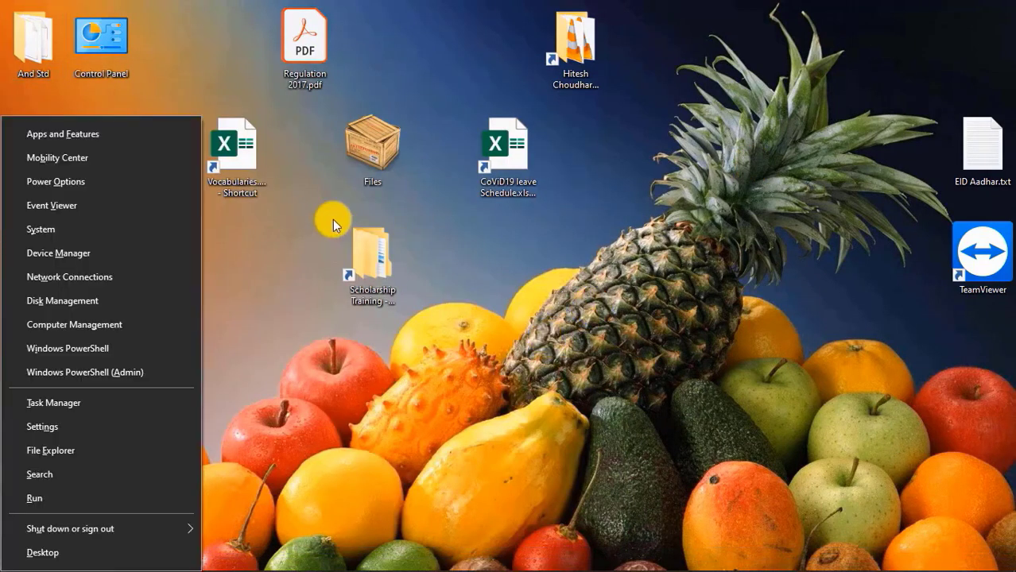
pyautogui.click(133, 407)
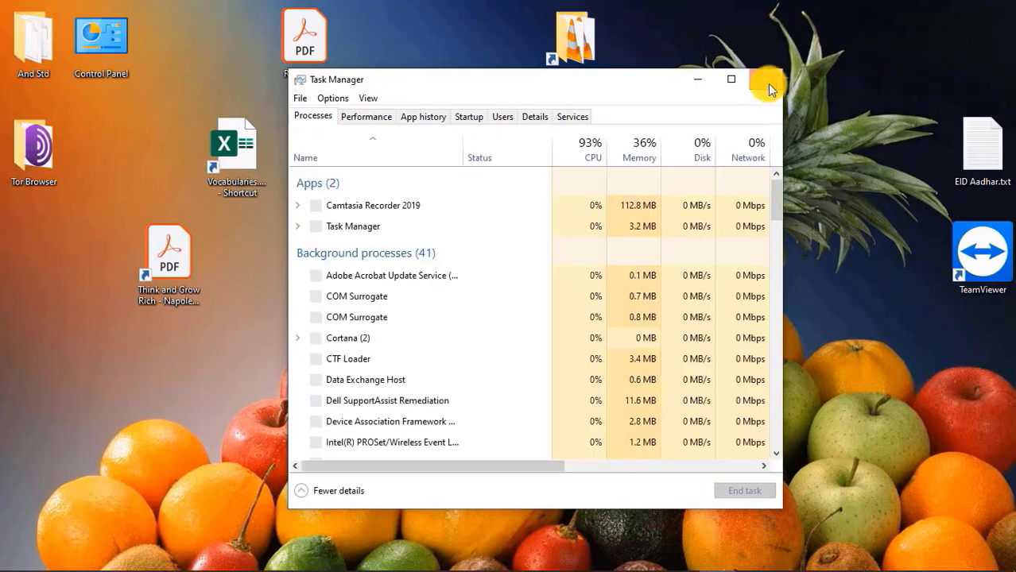
pyautogui.click(768, 83)
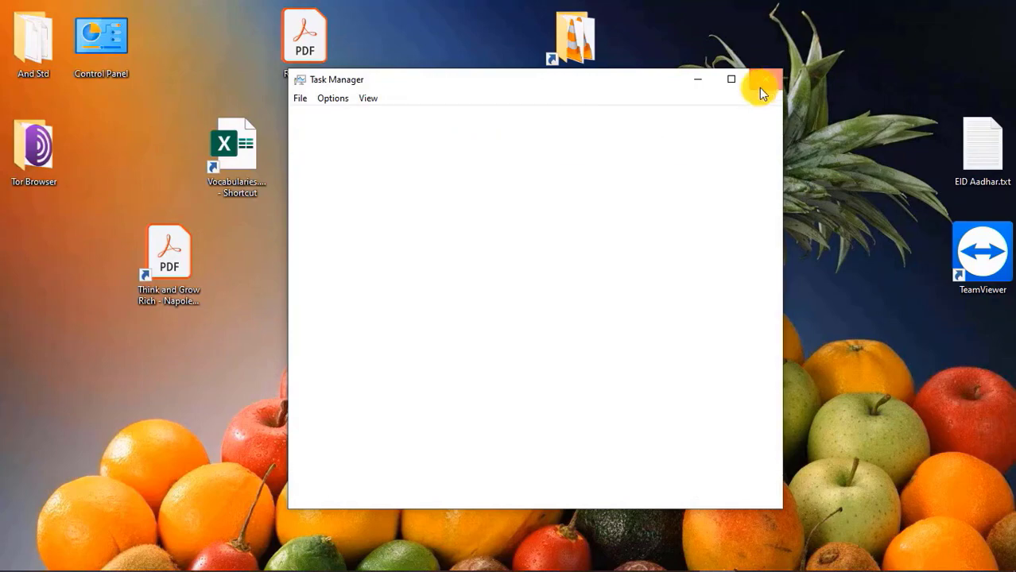
# Step: Open Task Manager from the taskbar and display the list of startup apps
pyautogui.rightClick(221, 559)
pyautogui.click(124, 496)
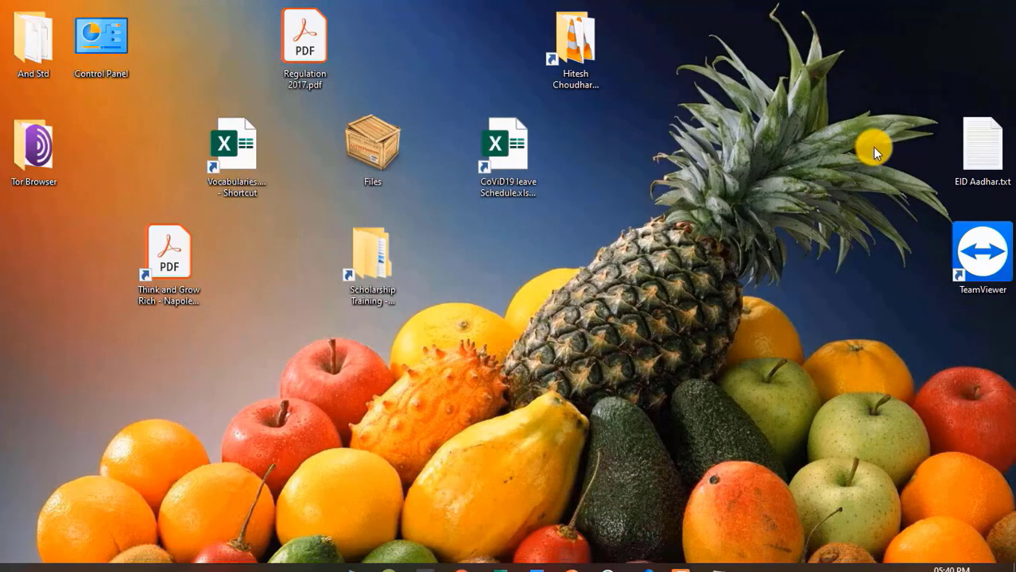
pyautogui.rightClick(315, 556)
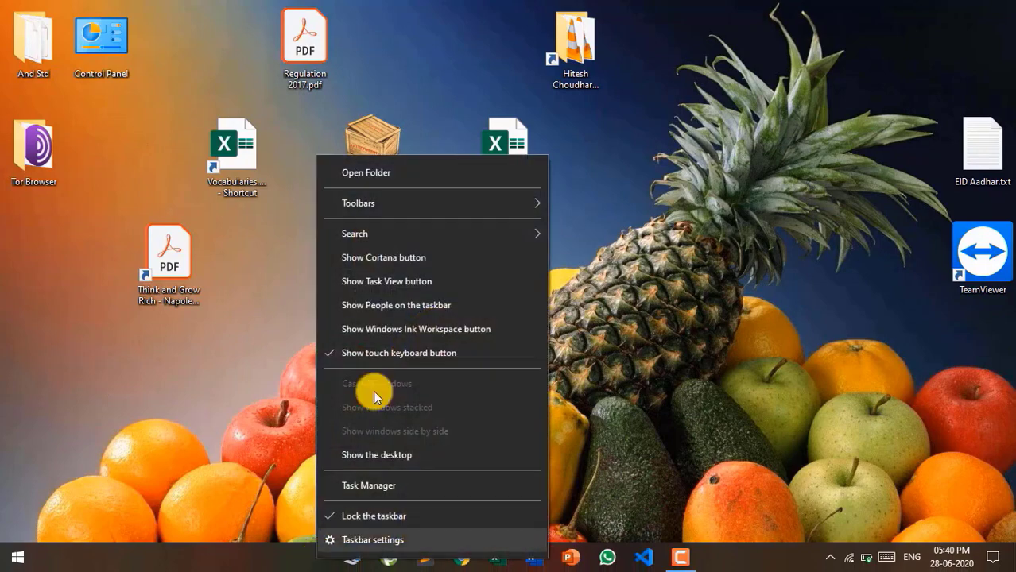
pyautogui.click(386, 484)
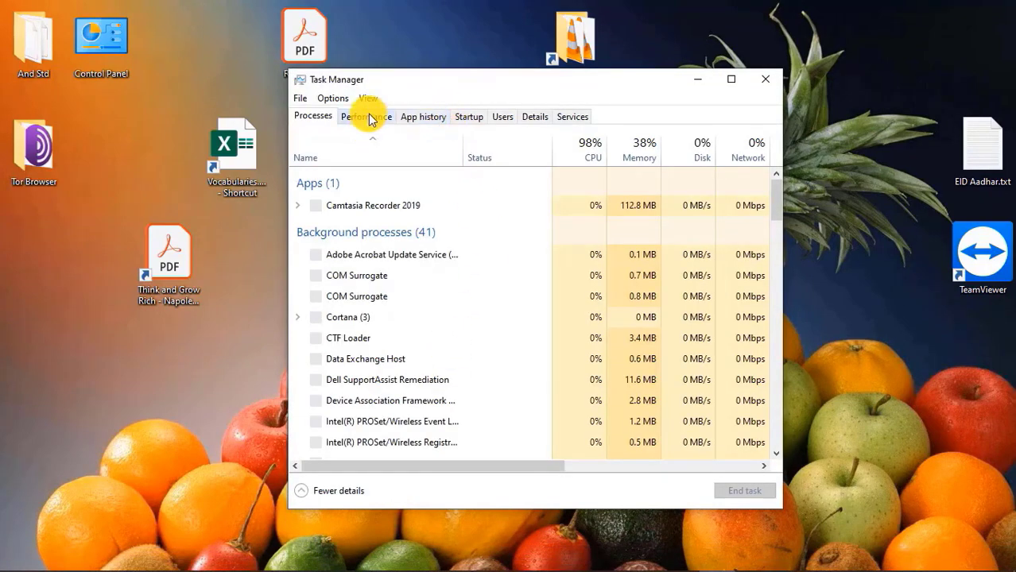
pyautogui.click(465, 115)
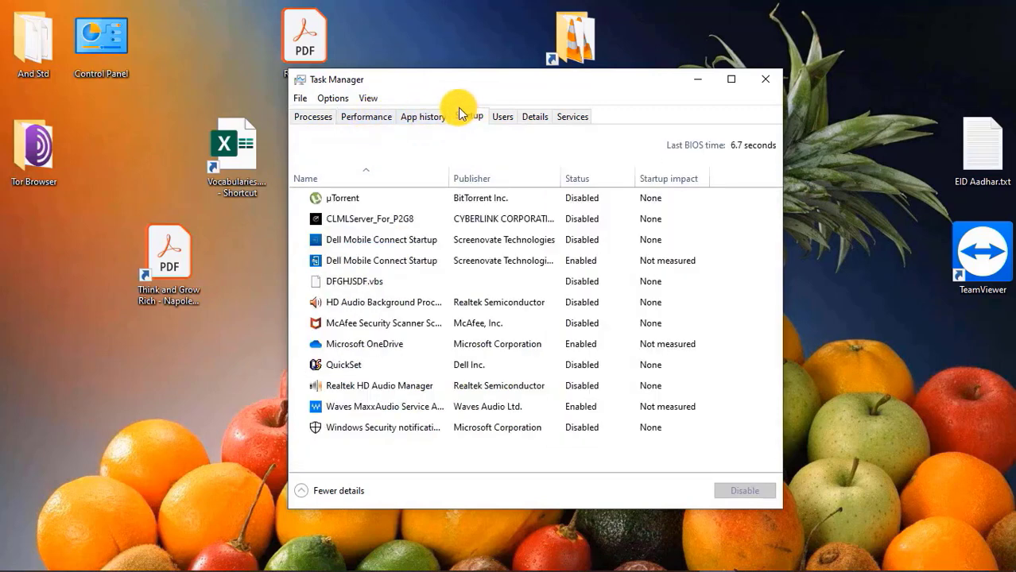
# Step: Disable the enabled Dell Mobile Connect Startup entry, Microsoft OneDrive and the Waves MaxxAudio Service as startup apps, and close Task Manager
pyautogui.click(590, 263)
pyautogui.rightClick(590, 263)
pyautogui.click(599, 274)
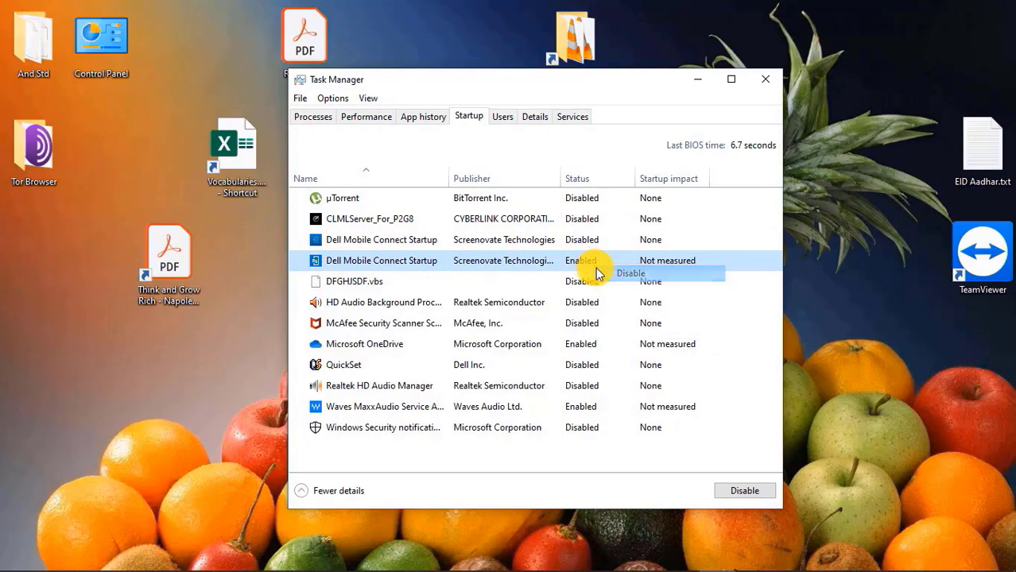
pyautogui.rightClick(580, 345)
pyautogui.click(611, 349)
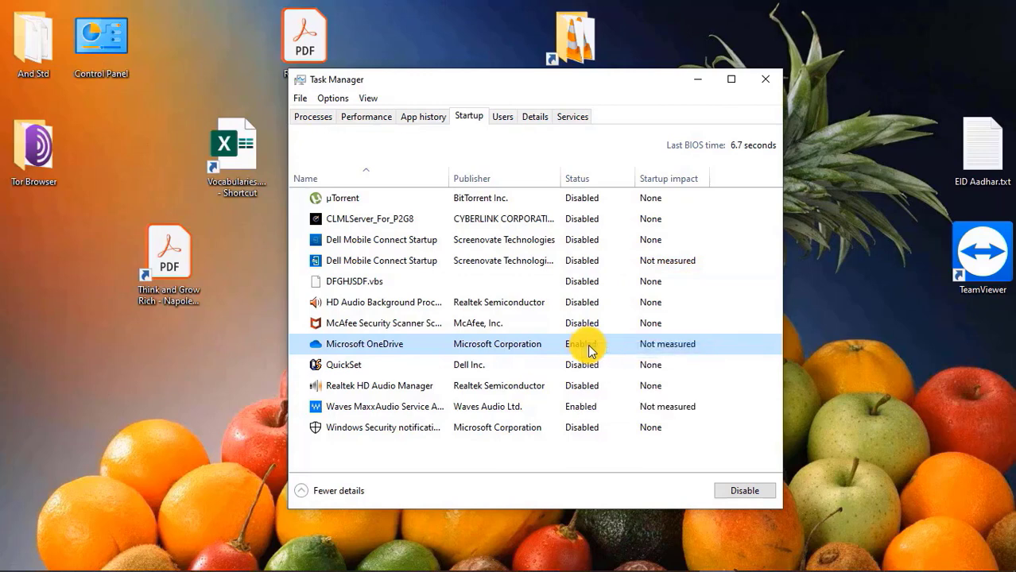
pyautogui.rightClick(585, 407)
pyautogui.click(617, 414)
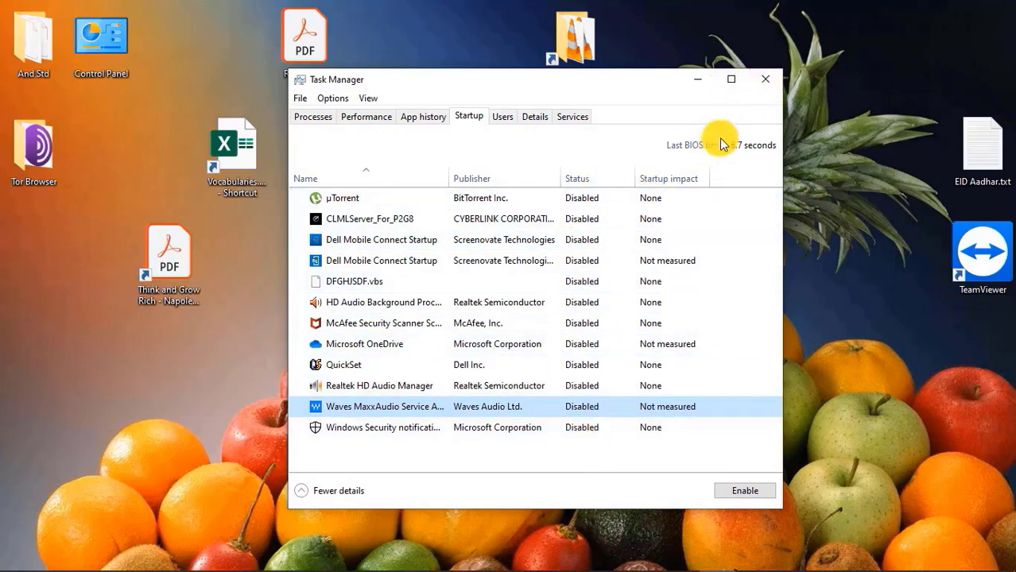
pyautogui.click(757, 80)
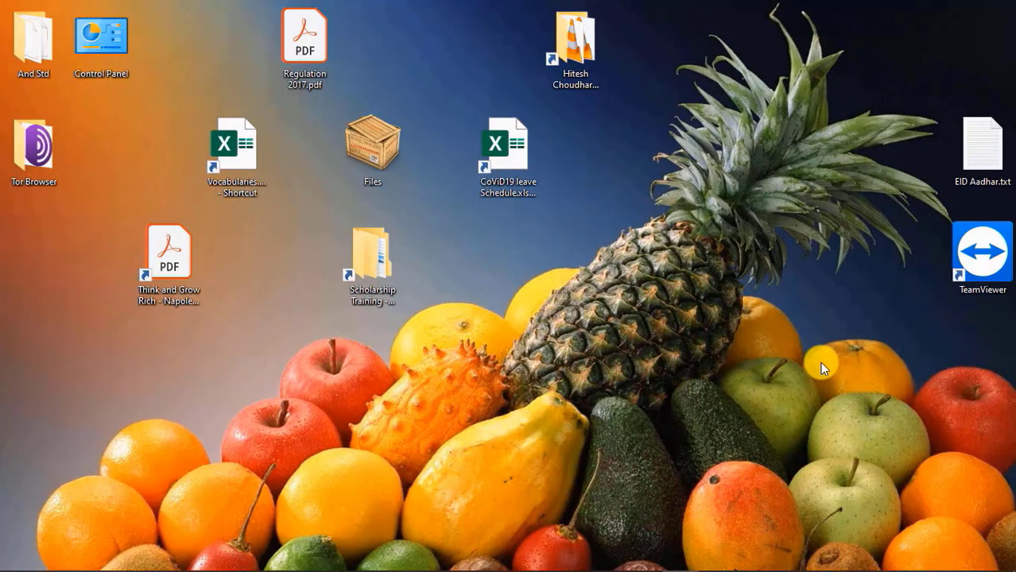
# Step: Reopen Task Manager maximized and end the background processes Adobe Acrobat Update Service, Cortana and Dell SupportAssist Remediation
pyautogui.hotkey('ctrl', 'shift', 'Escape')
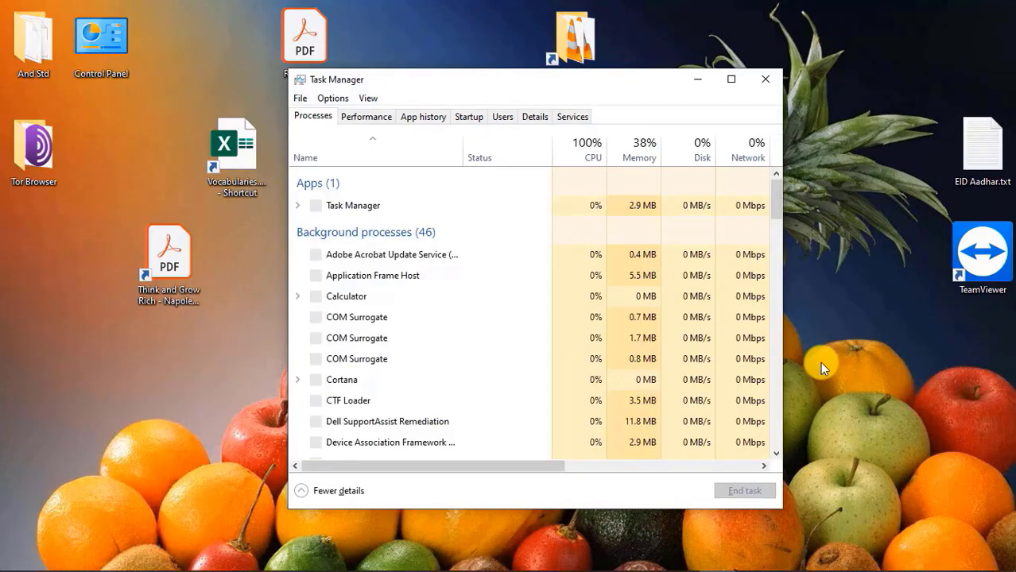
pyautogui.click(730, 80)
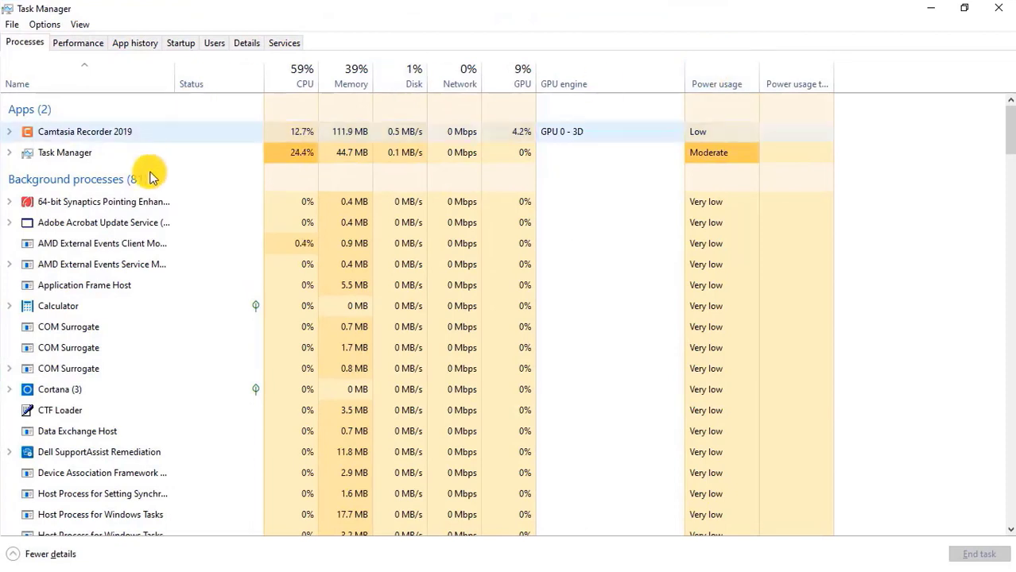
pyautogui.rightClick(134, 222)
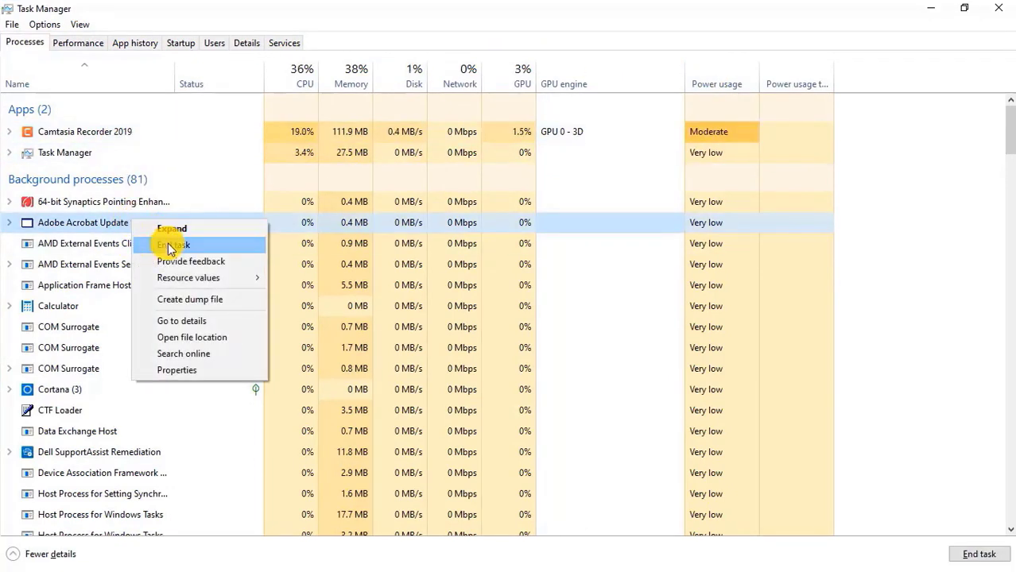
pyautogui.click(169, 246)
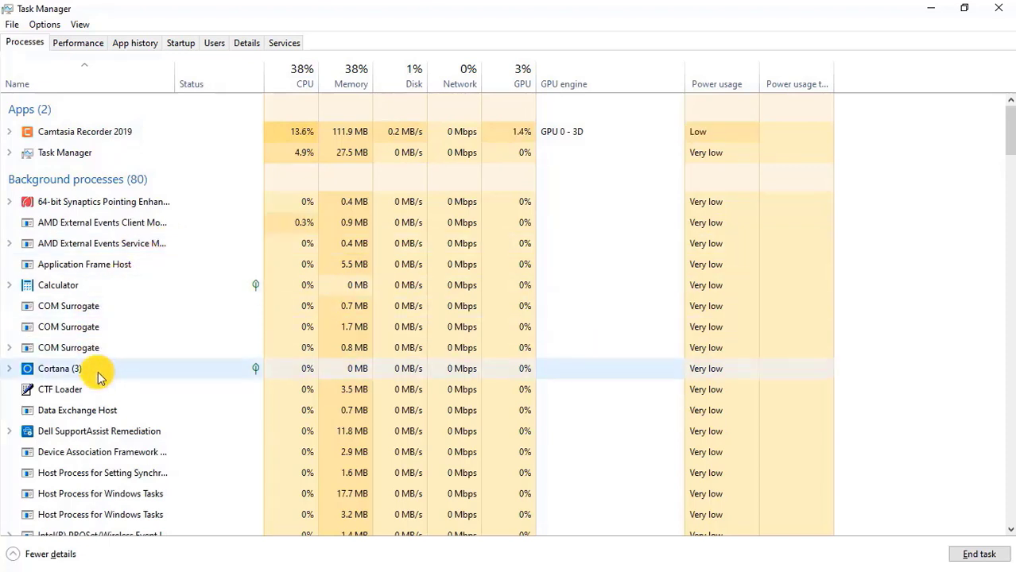
pyautogui.rightClick(98, 375)
pyautogui.click(126, 416)
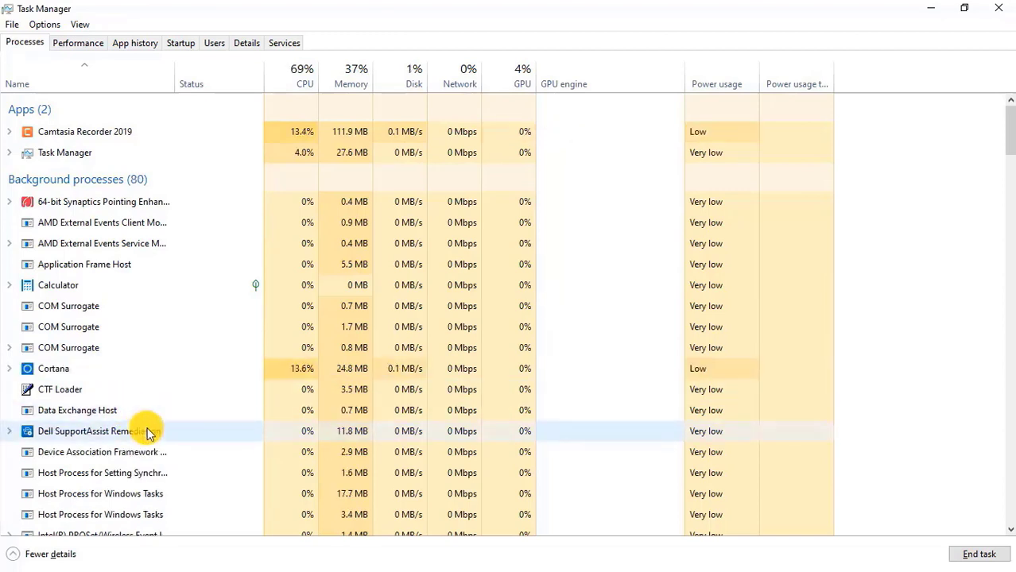
pyautogui.rightClick(147, 431)
pyautogui.click(222, 297)
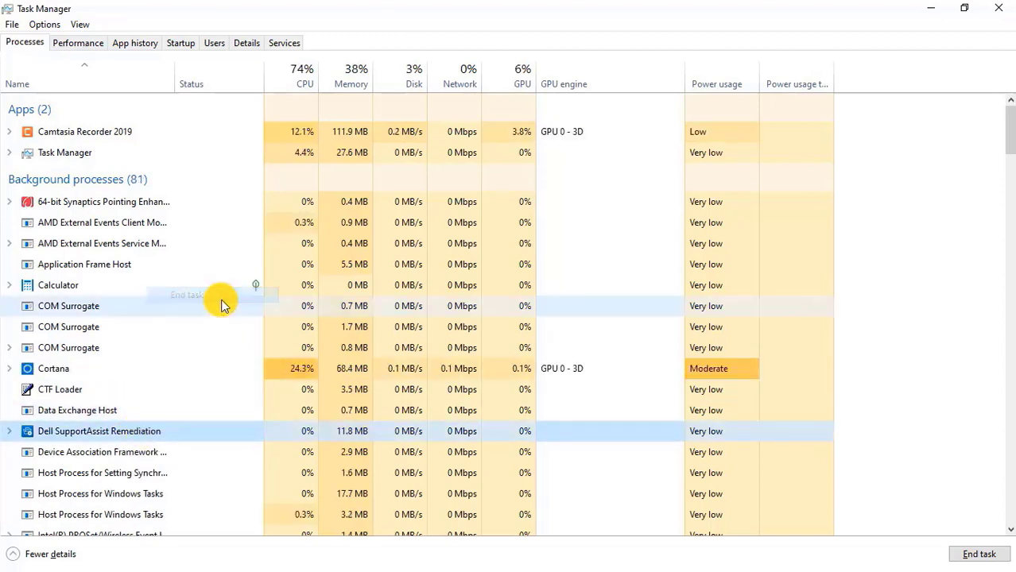
# Step: End the Microsoft Store, Movies & TV and Photos background processes
pyautogui.scroll(-3, 222, 305)
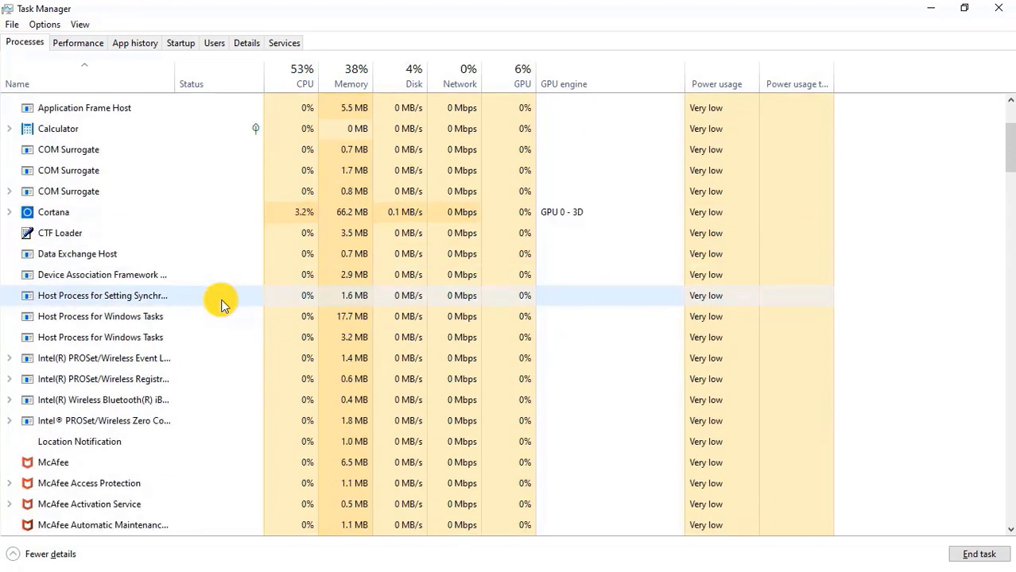
pyautogui.scroll(-4, 222, 305)
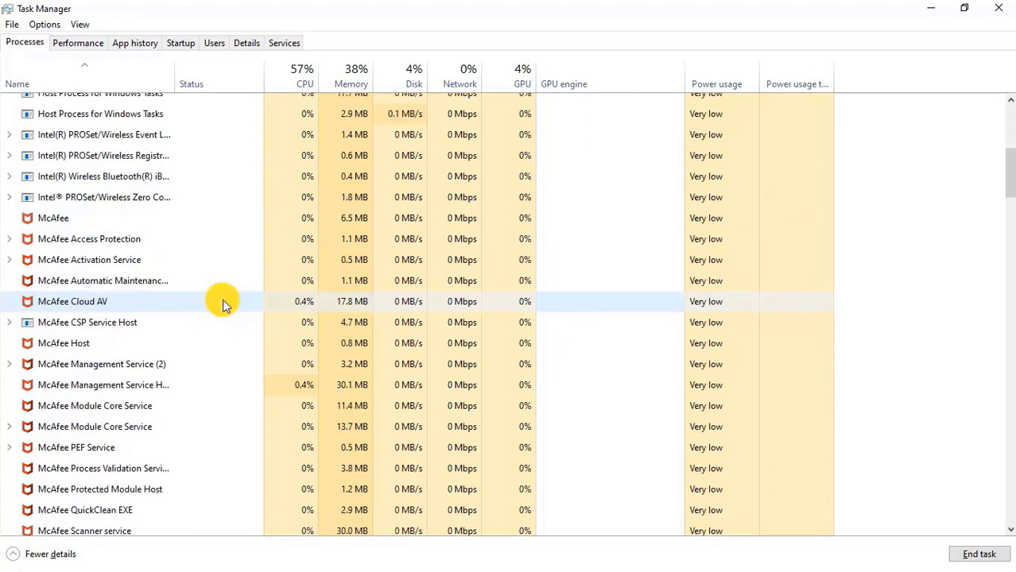
pyautogui.scroll(-4, 225, 292)
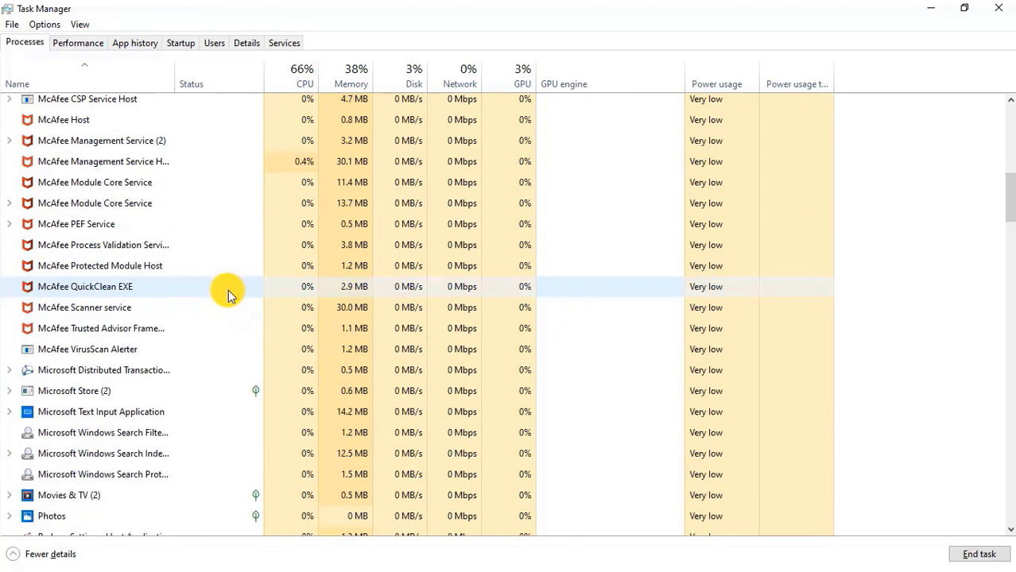
pyautogui.rightClick(199, 385)
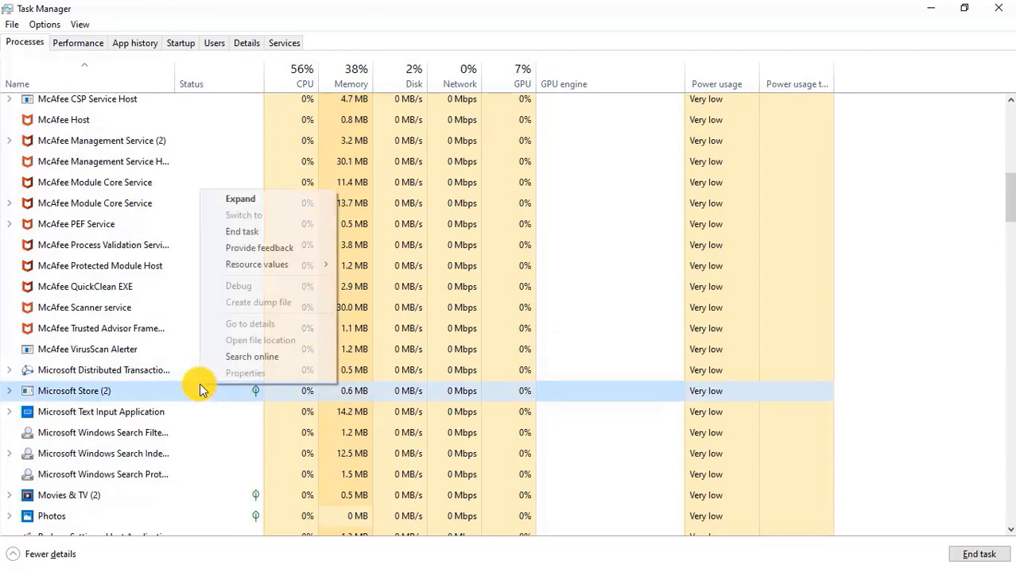
pyautogui.click(269, 231)
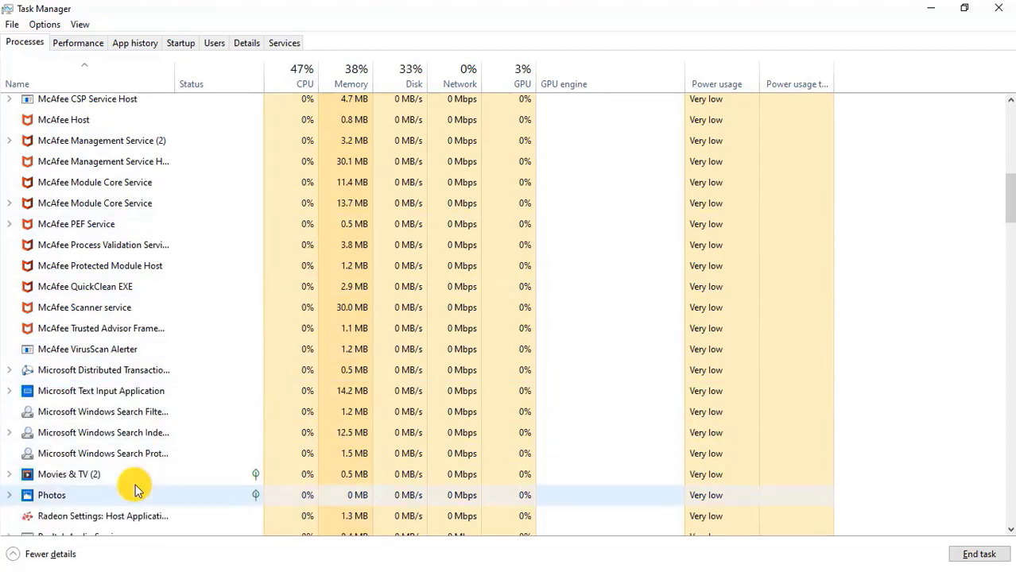
pyautogui.rightClick(140, 477)
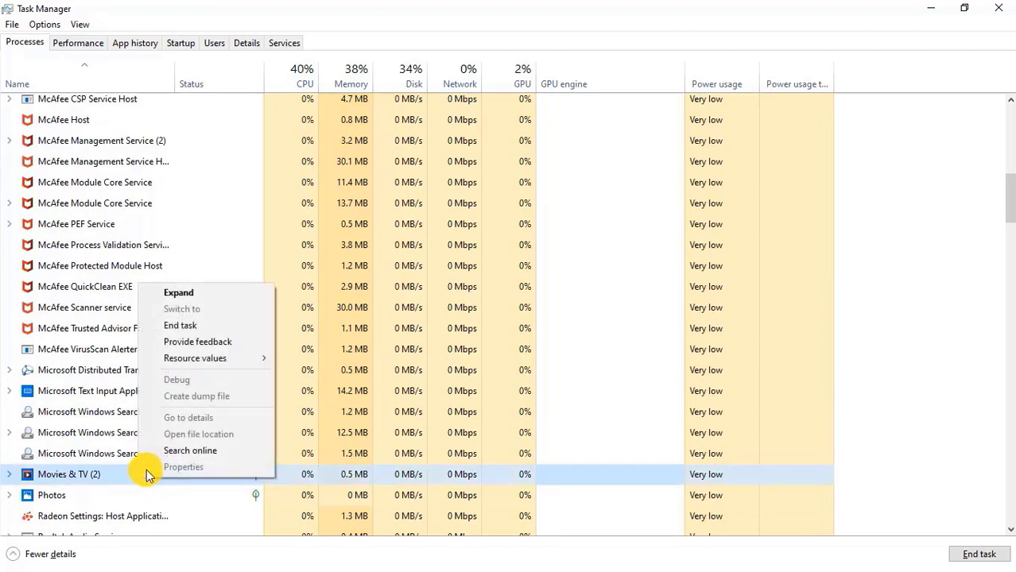
pyautogui.click(261, 326)
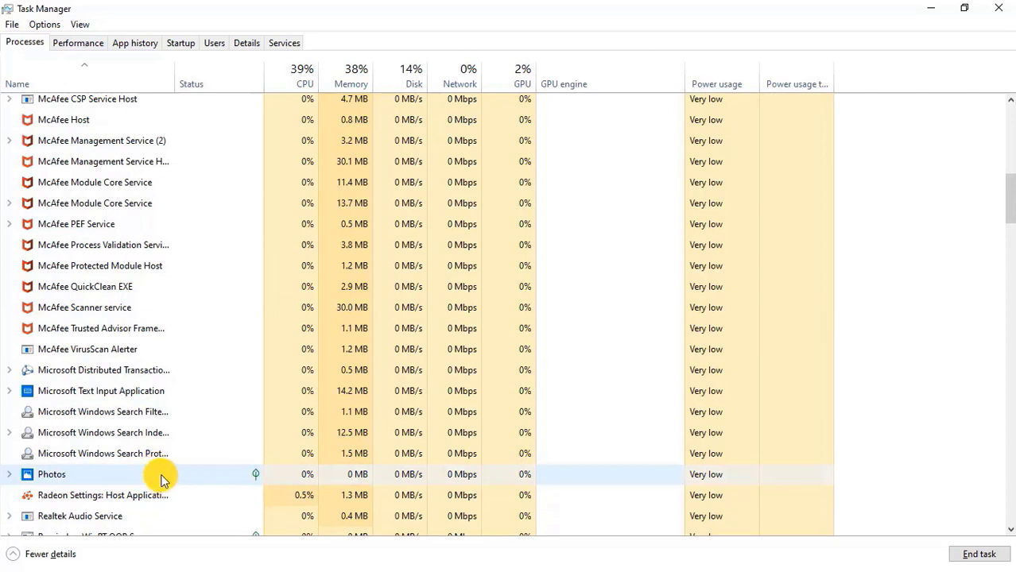
pyautogui.rightClick(161, 477)
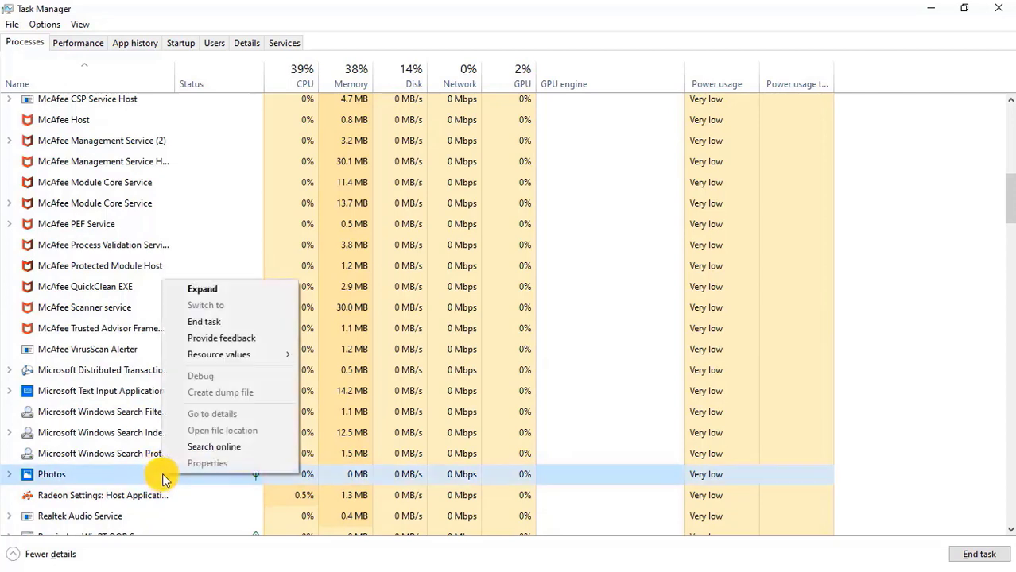
pyautogui.click(247, 321)
# Step: End the Skype background process
pyautogui.scroll(-1, 207, 311)
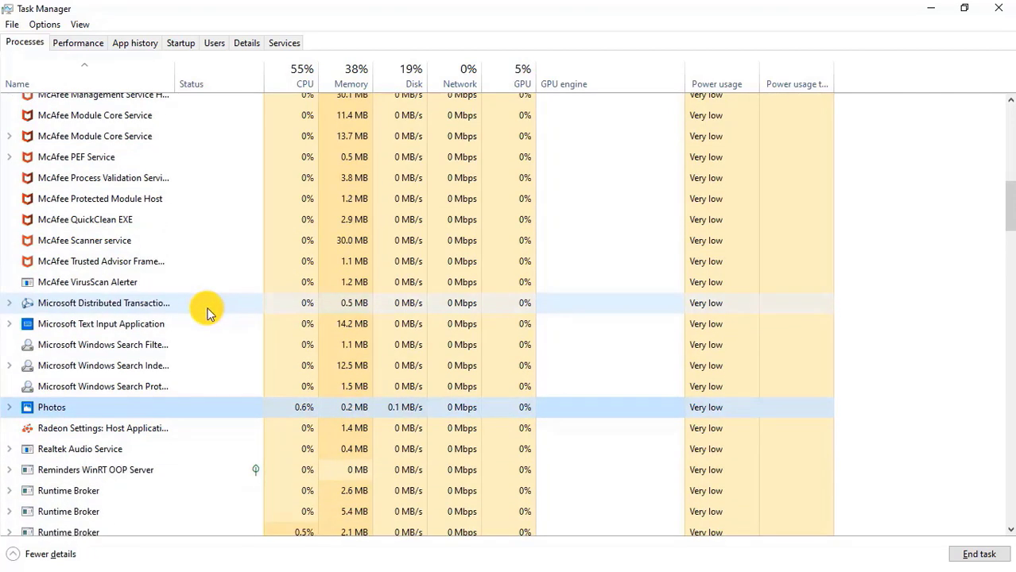
pyautogui.scroll(-1, 206, 312)
pyautogui.scroll(-2, 149, 322)
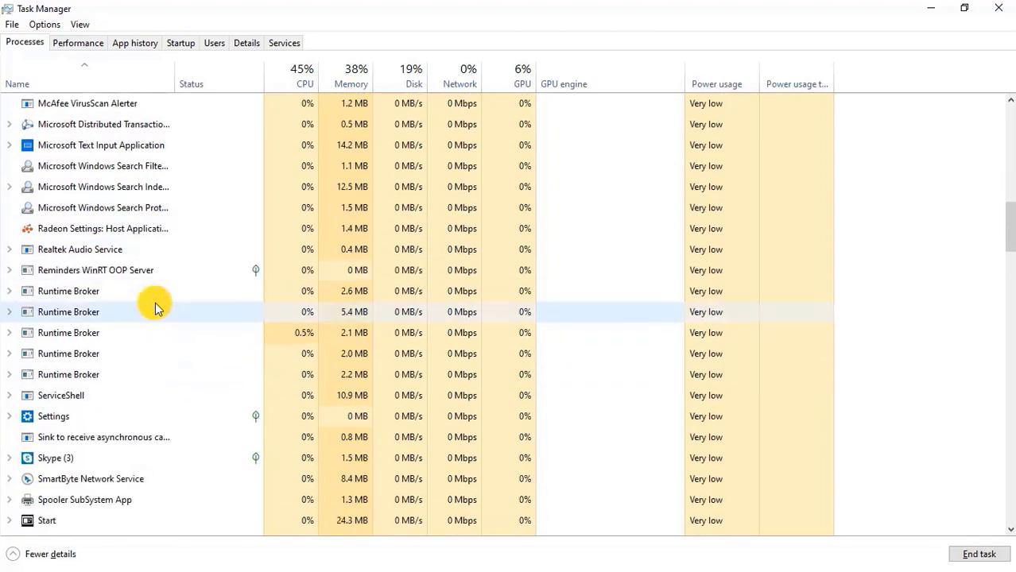
pyautogui.scroll(-1, 155, 302)
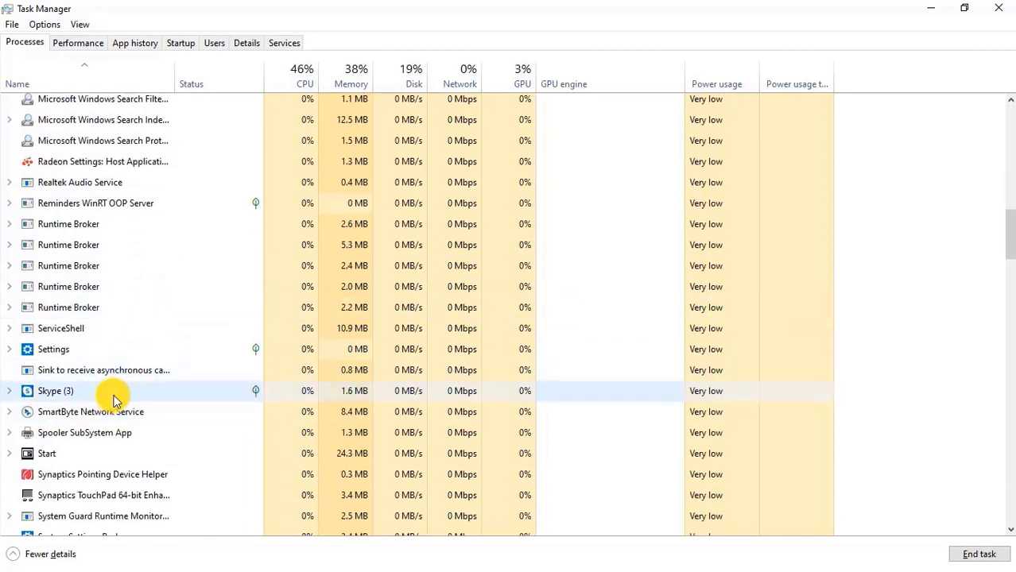
pyautogui.rightClick(113, 398)
pyautogui.click(193, 247)
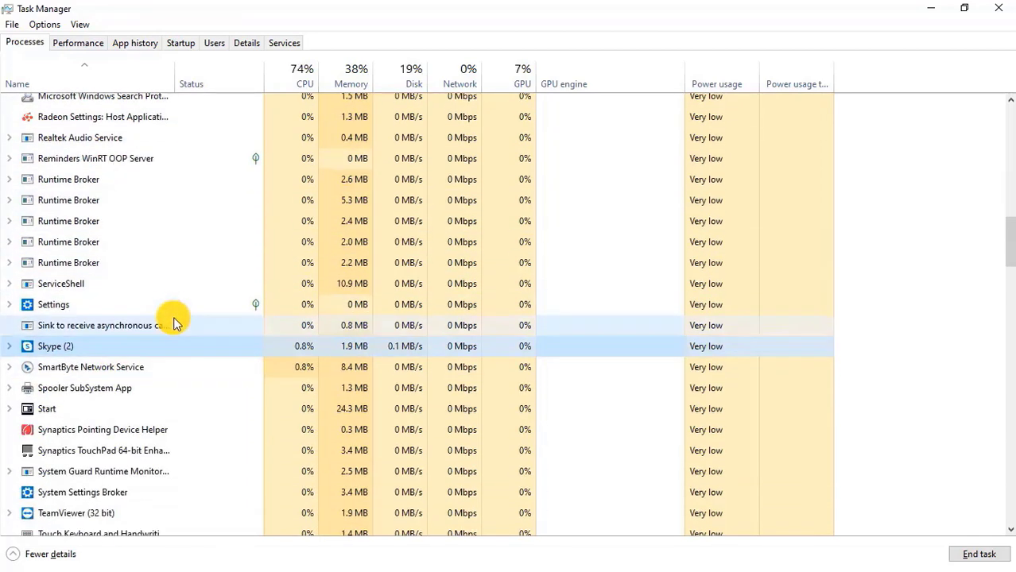
# Step: End the TeamViewer (32 bit) background process
pyautogui.scroll(-2, 175, 322)
pyautogui.rightClick(140, 380)
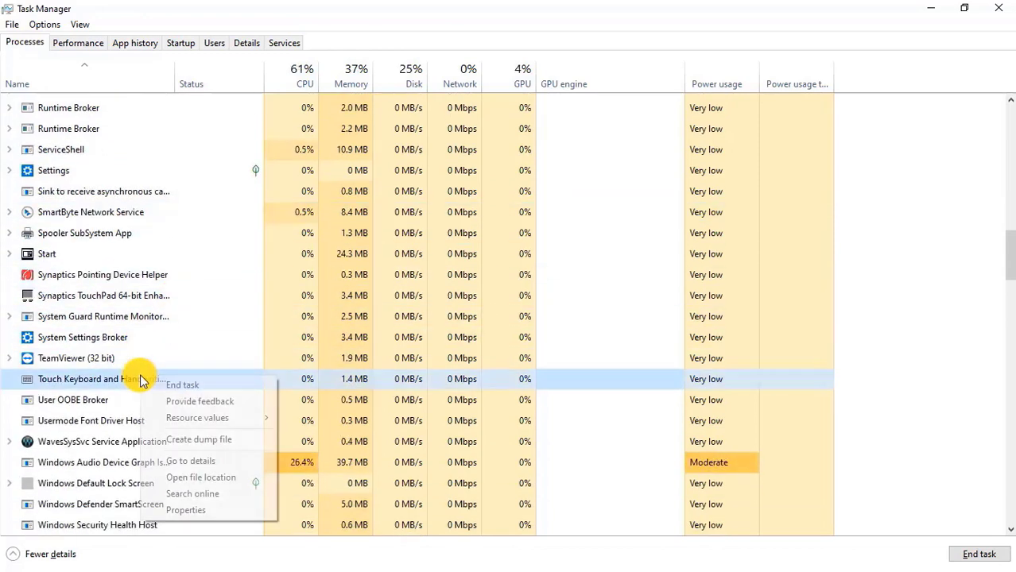
pyautogui.rightClick(137, 361)
pyautogui.click(188, 386)
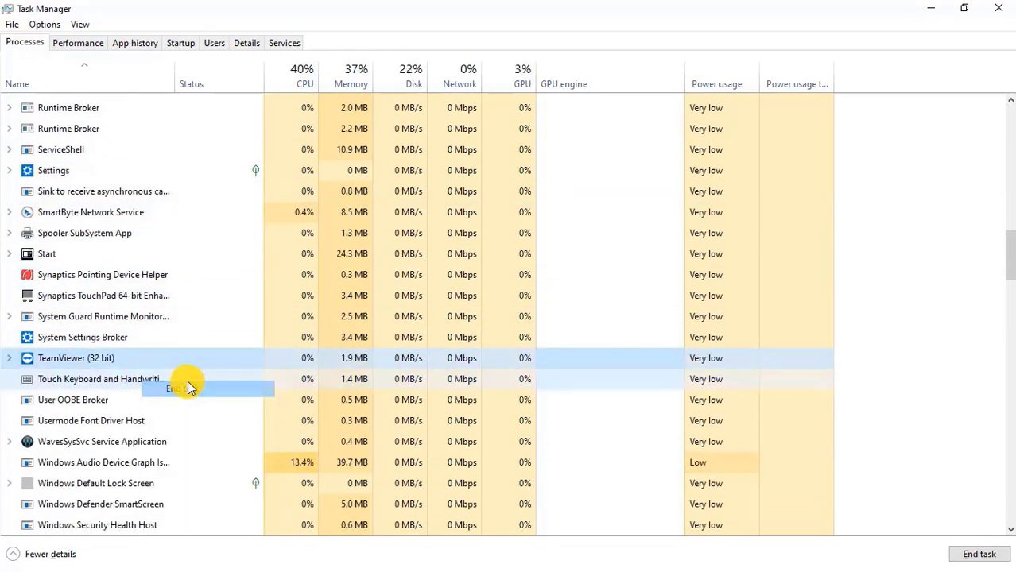
# Step: End the YourPhone.exe background process and close Task Manager
pyautogui.scroll(-2, 125, 336)
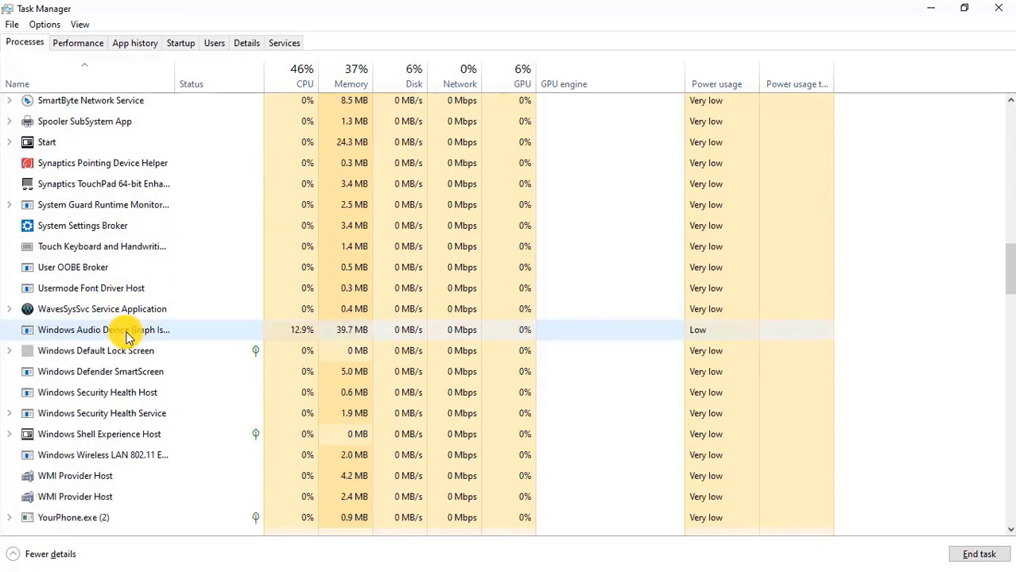
pyautogui.scroll(-2, 128, 336)
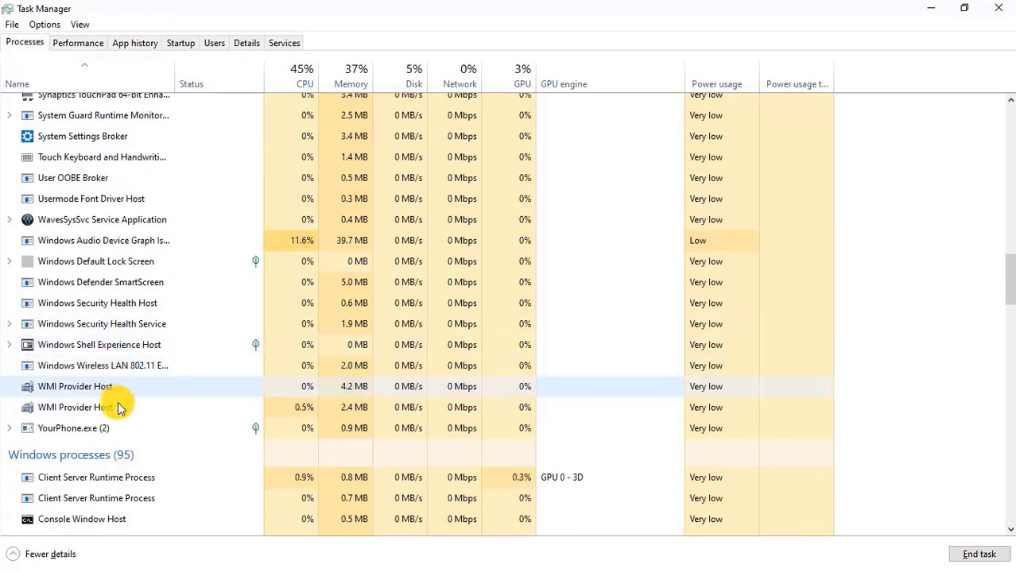
pyautogui.rightClick(100, 432)
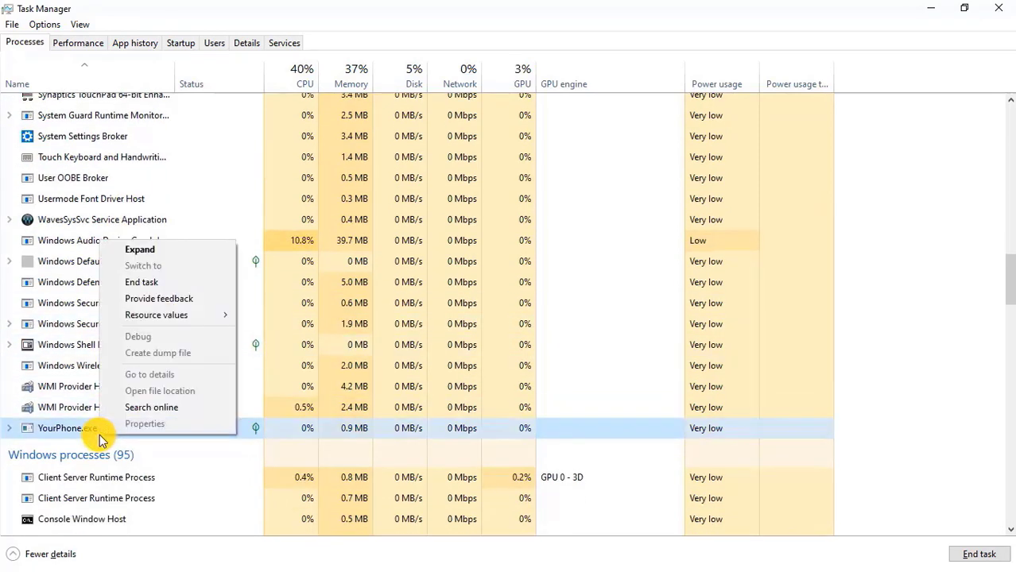
pyautogui.click(152, 287)
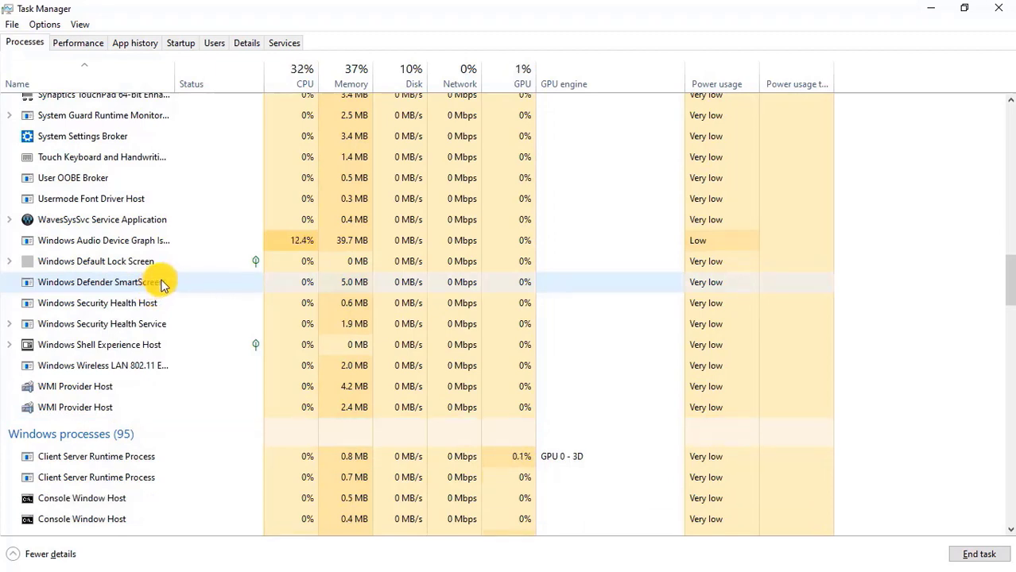
pyautogui.scroll(1, 165, 278)
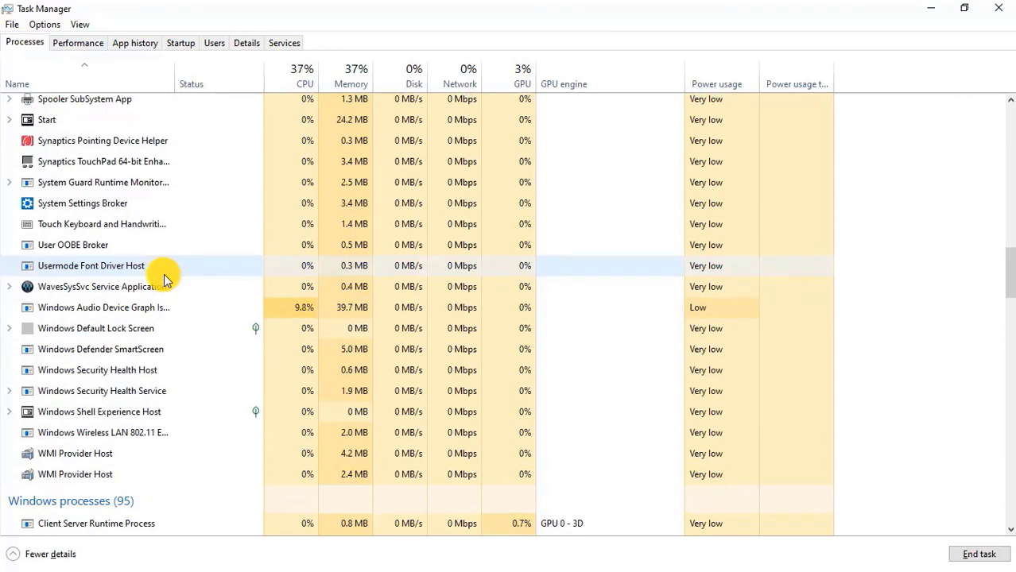
pyautogui.scroll(1, 163, 274)
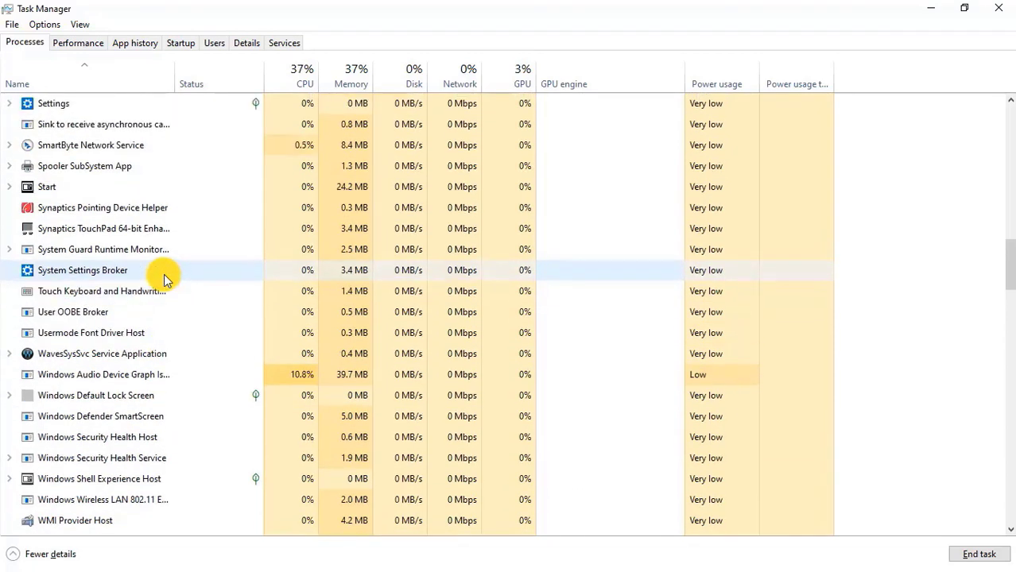
pyautogui.scroll(1, 163, 277)
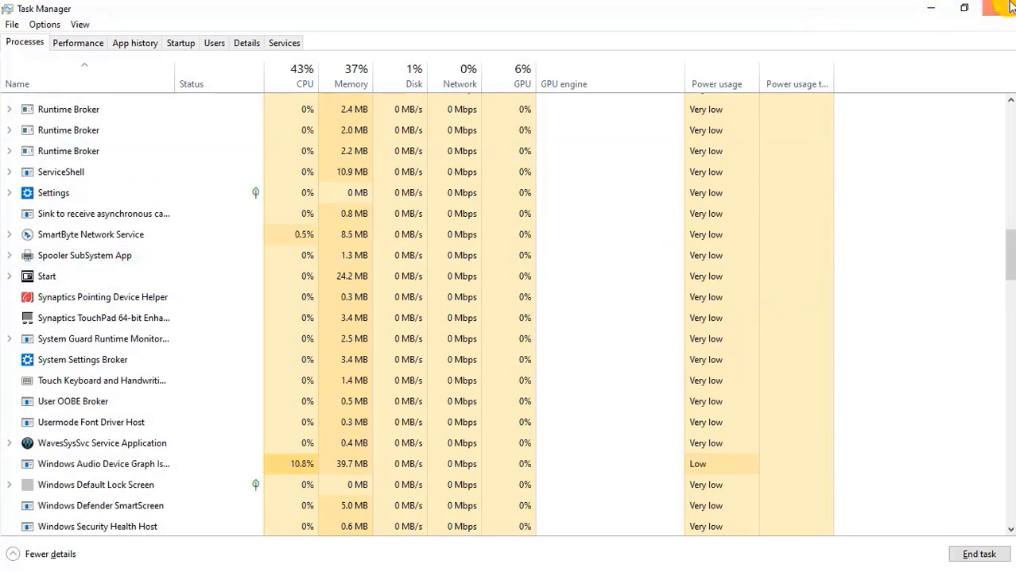
pyautogui.click(1010, 8)
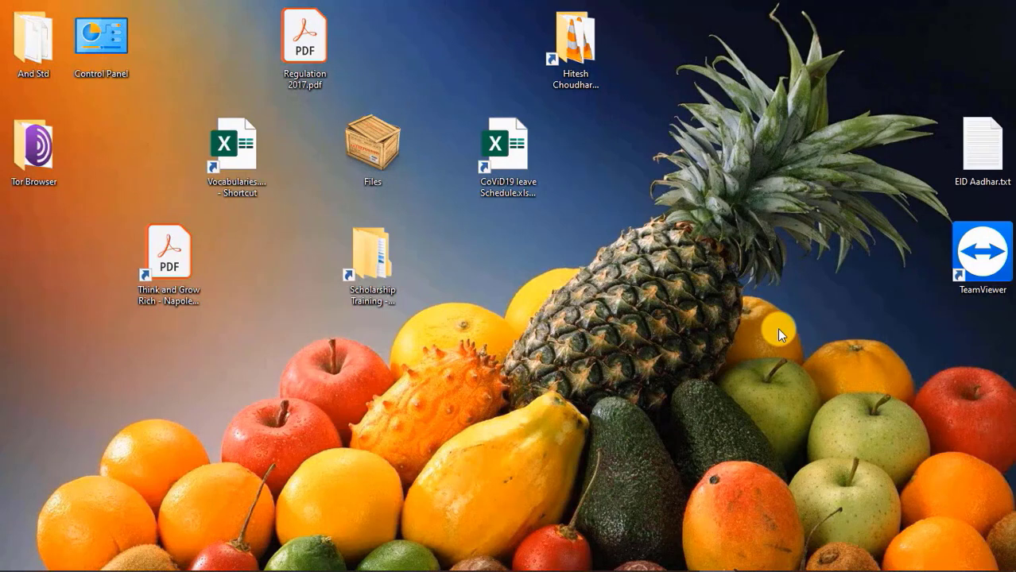
# Step: View the power plans in Power Options under Control Panel's Hardware and Sound, and close the window
pyautogui.doubleClick(117, 47)
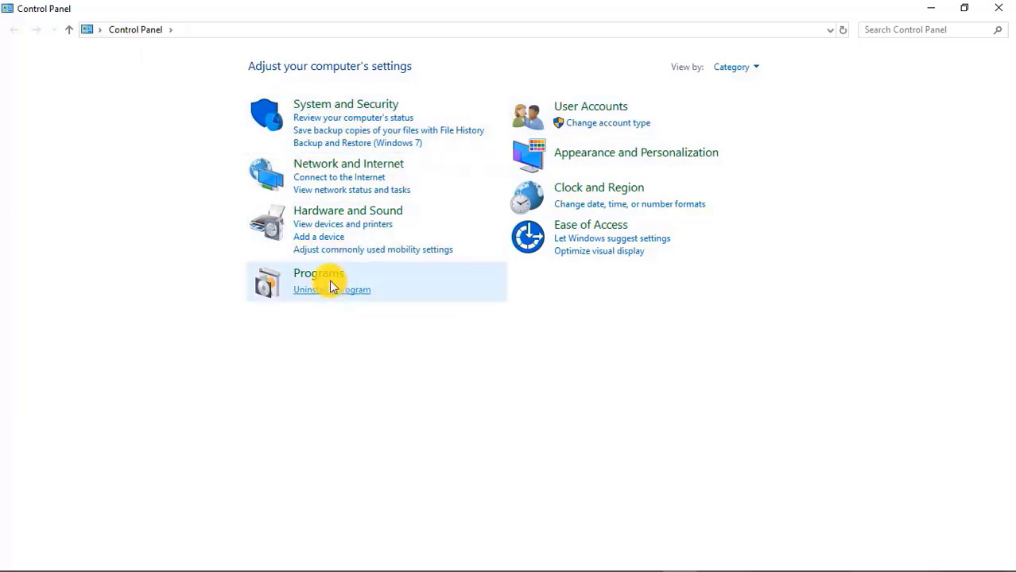
pyautogui.click(332, 212)
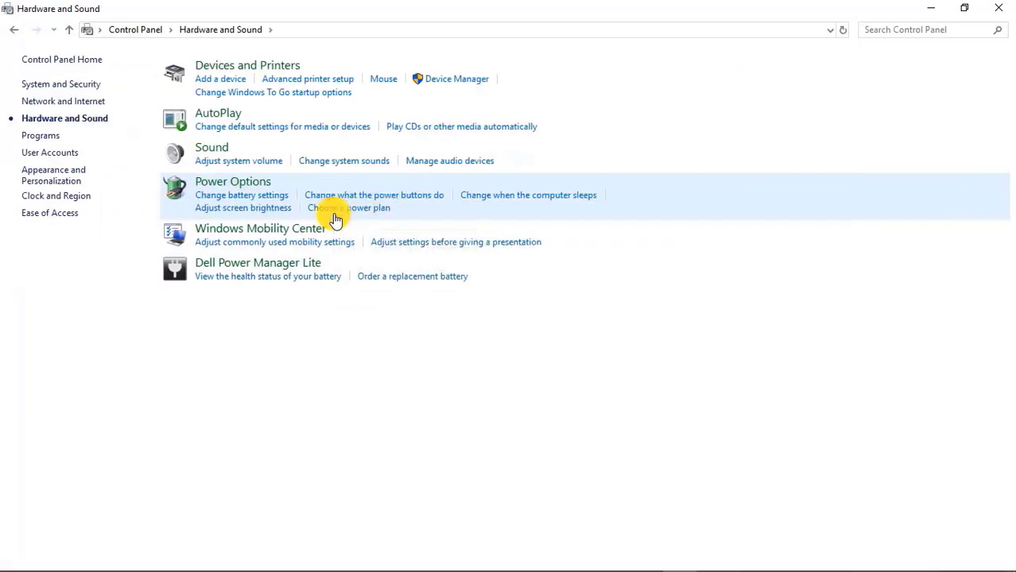
pyautogui.click(233, 189)
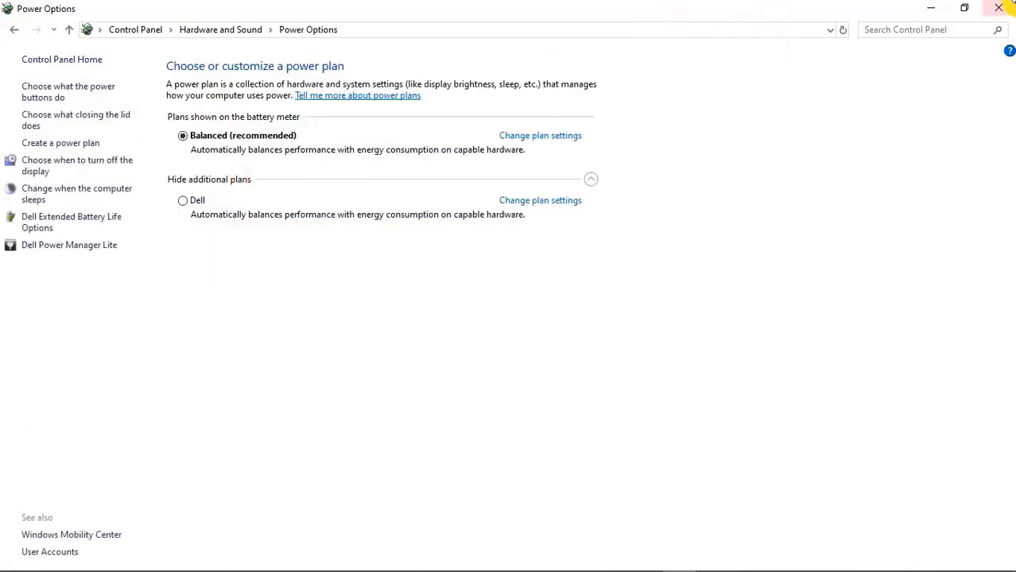
pyautogui.click(997, 7)
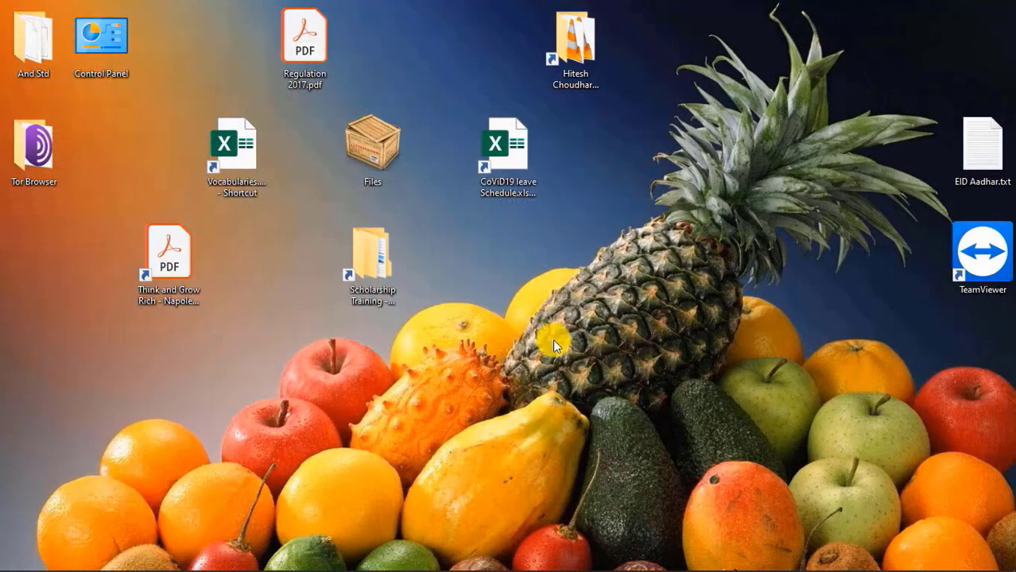
# Step: Reopen Power Options from the battery shortcut options, choose the Dell power plan among the additional plans, and close the window
pyautogui.moveTo(846, 558)
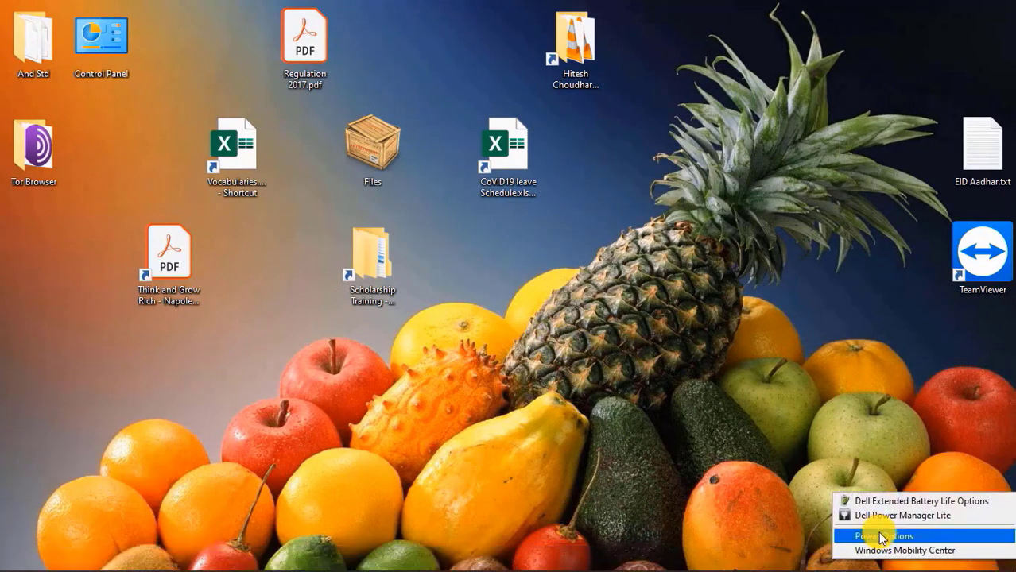
pyautogui.click(882, 538)
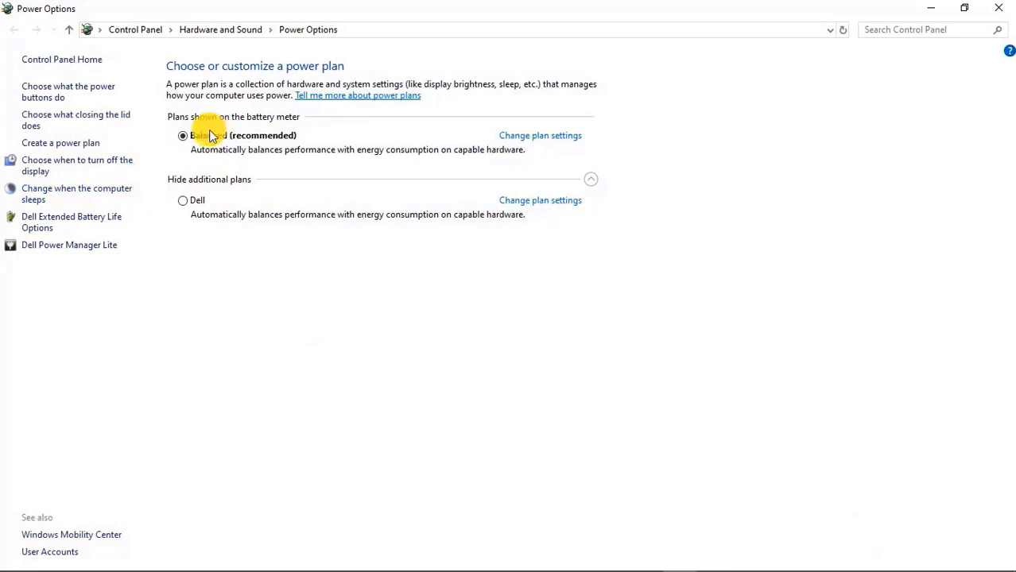
pyautogui.click(595, 186)
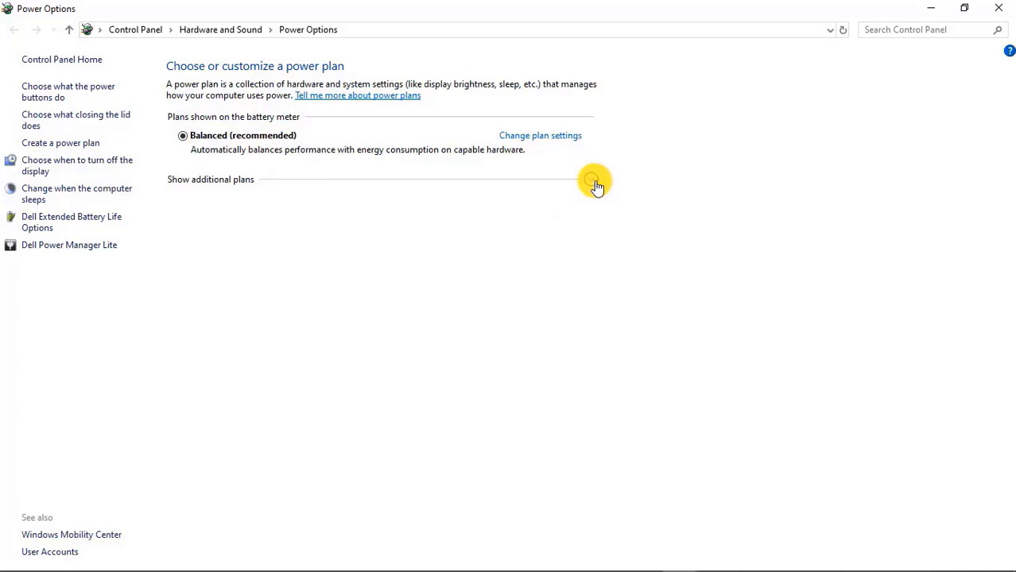
pyautogui.click(594, 182)
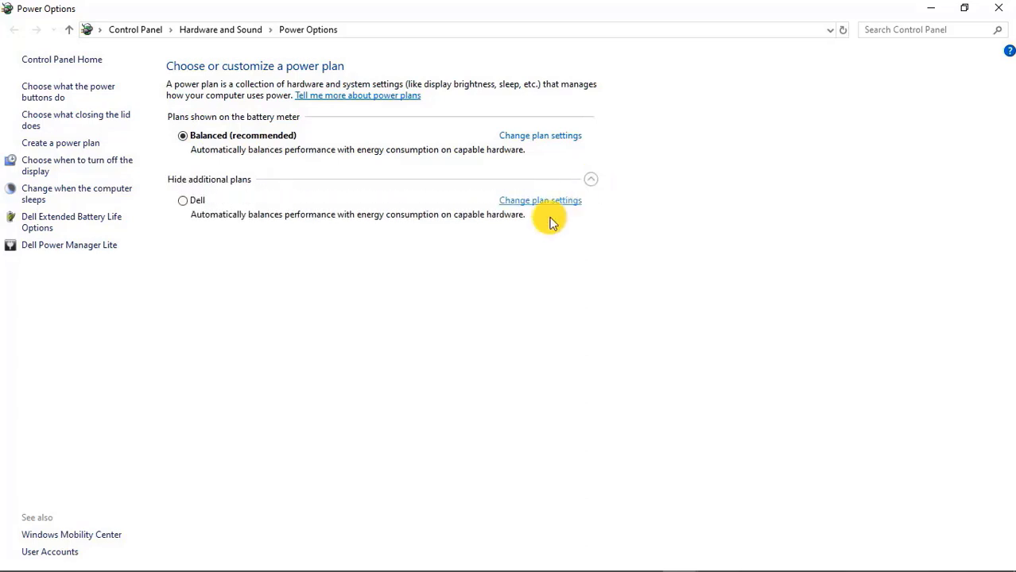
pyautogui.click(184, 209)
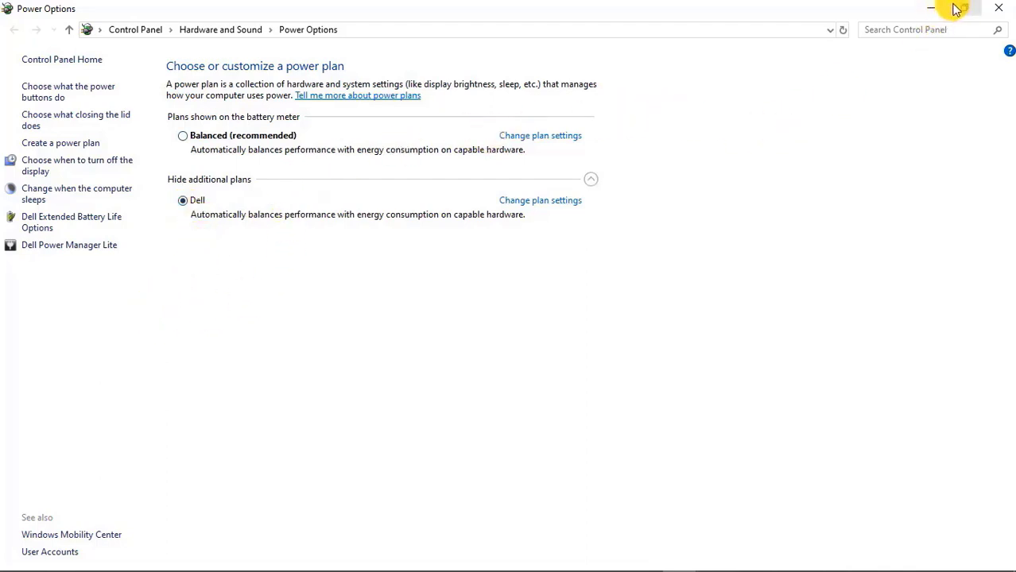
pyautogui.click(999, 7)
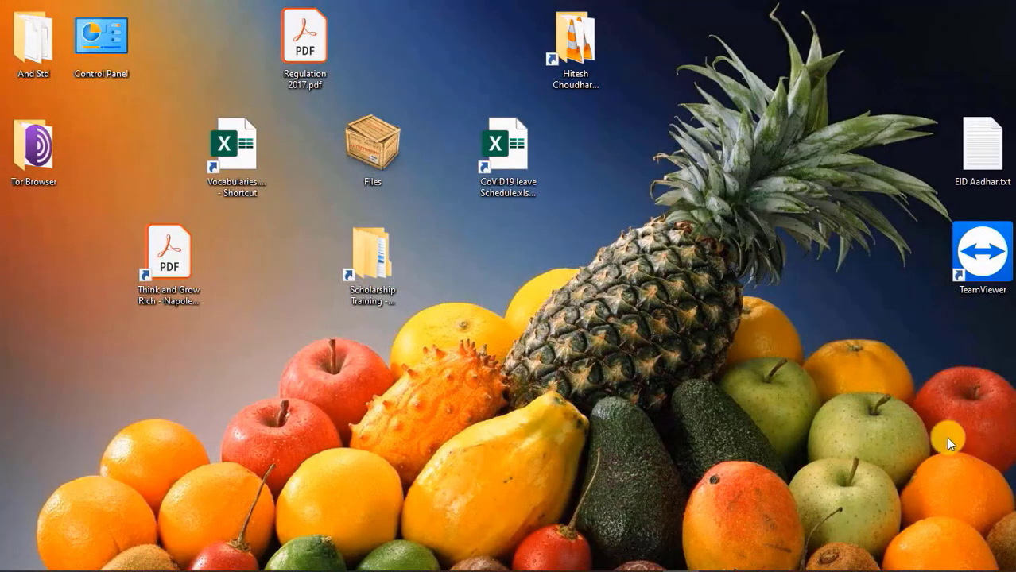
# Step: Run msconfig and hide all Microsoft services in the System Configuration services list
pyautogui.press('super+r')
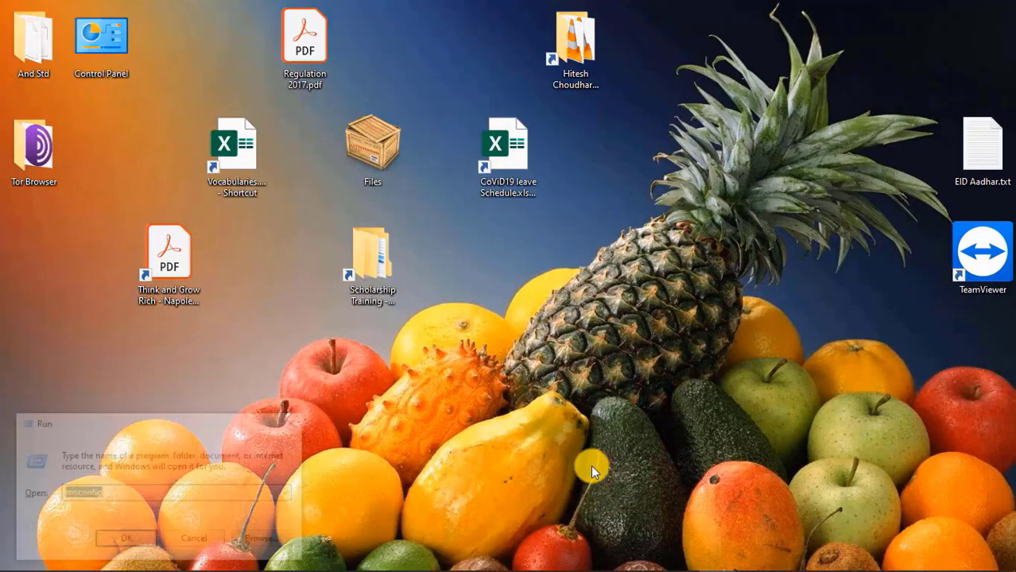
pyautogui.write('ms')
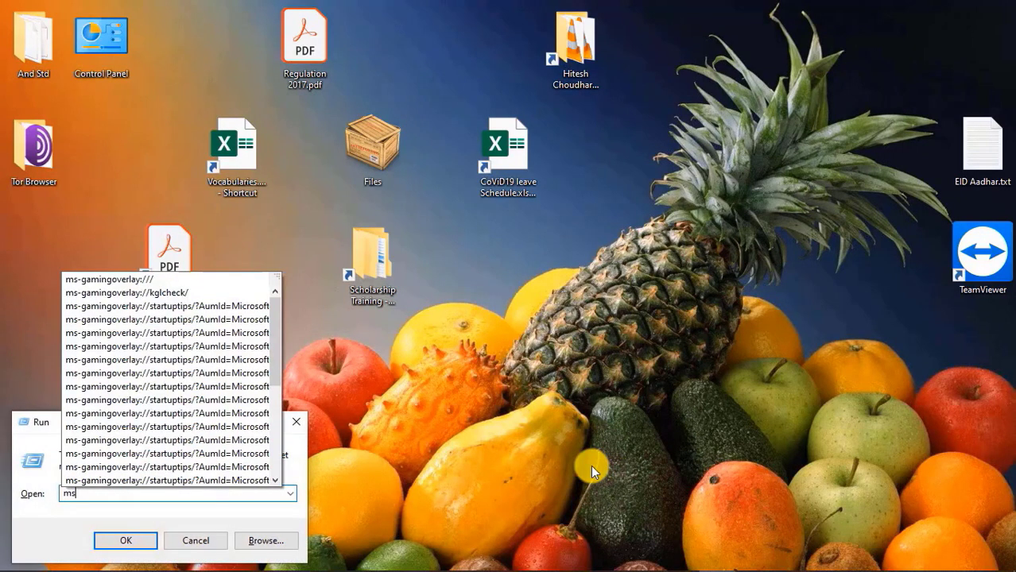
pyautogui.write('con')
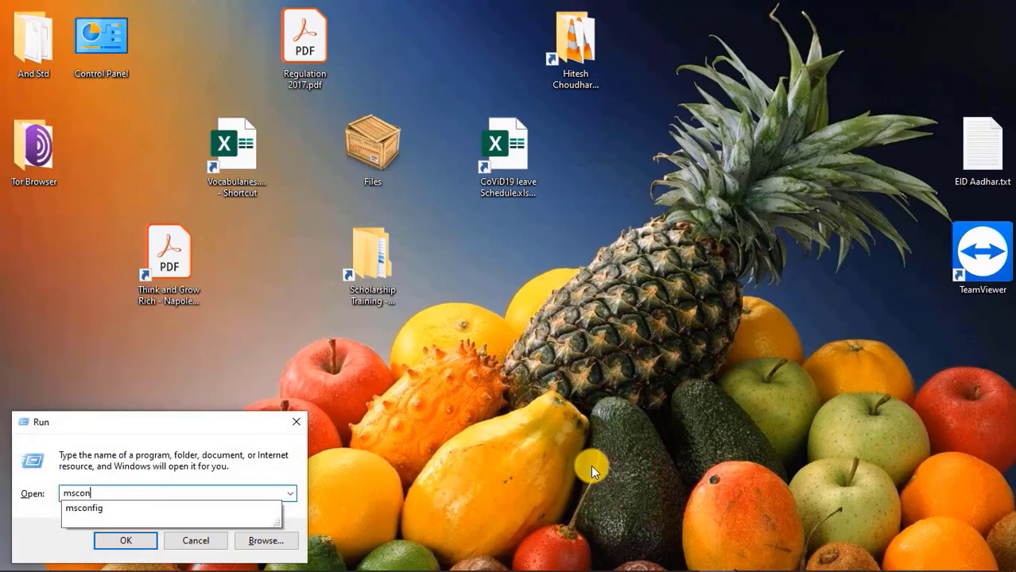
pyautogui.write('fig')
pyautogui.press('Return')
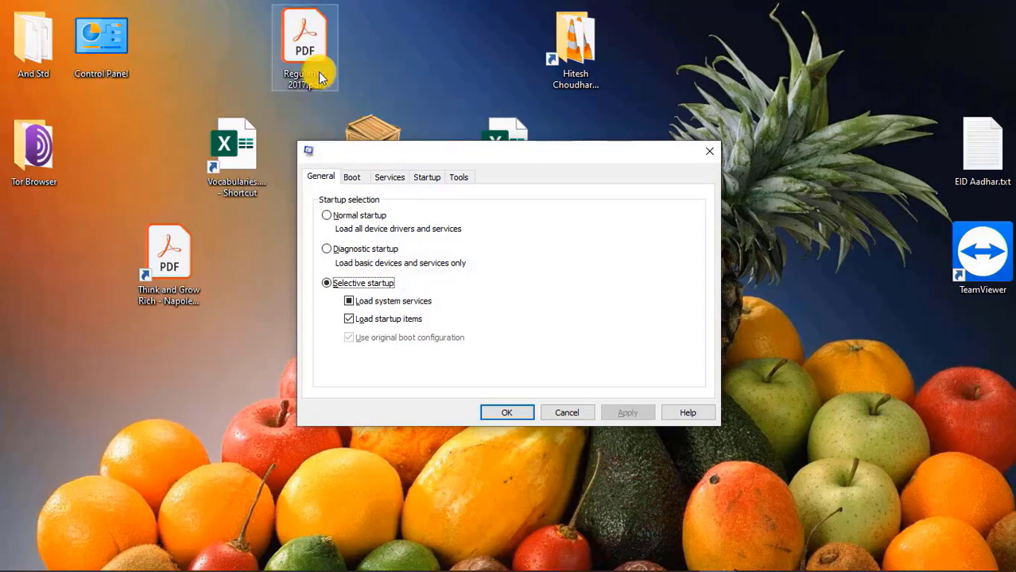
pyautogui.click(385, 177)
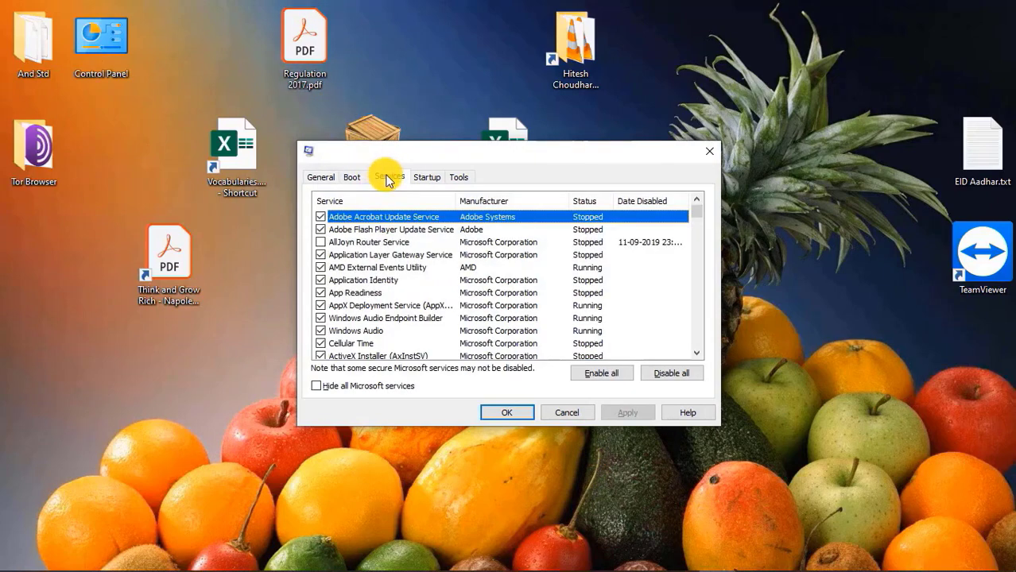
pyautogui.click(317, 386)
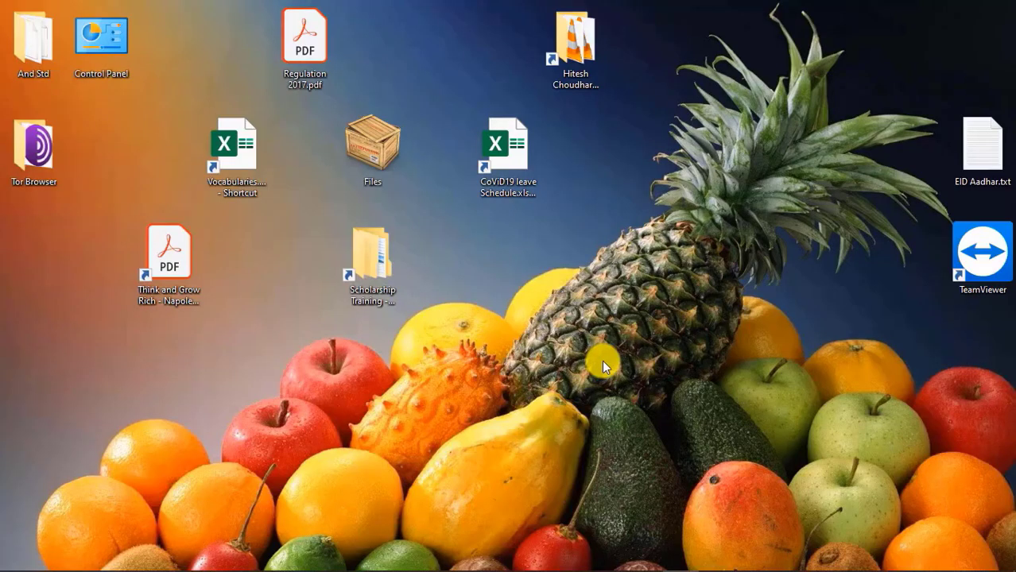
# Step: Launch Registry Editor with the regedit command
pyautogui.press('super+r')
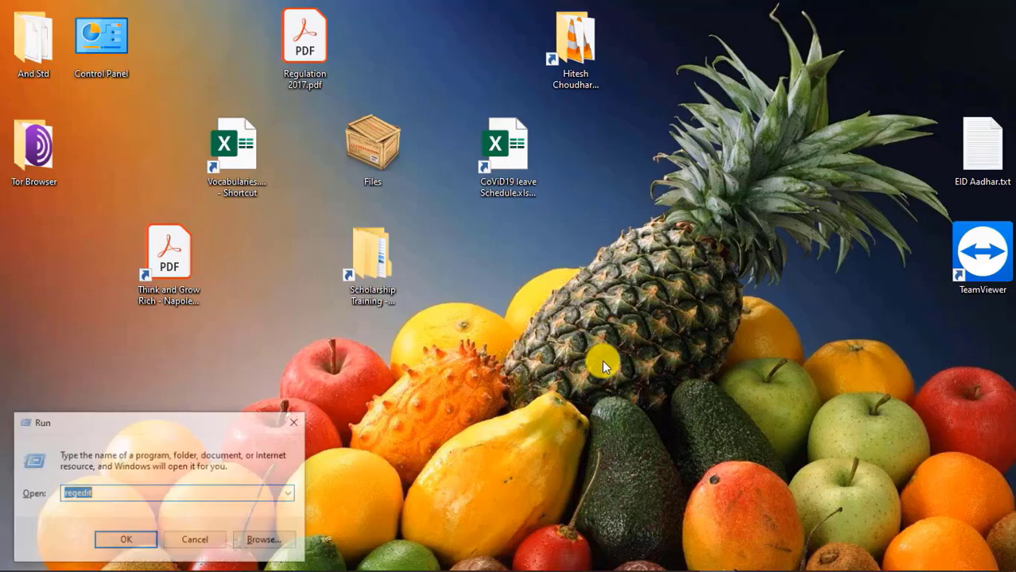
pyautogui.write('re')
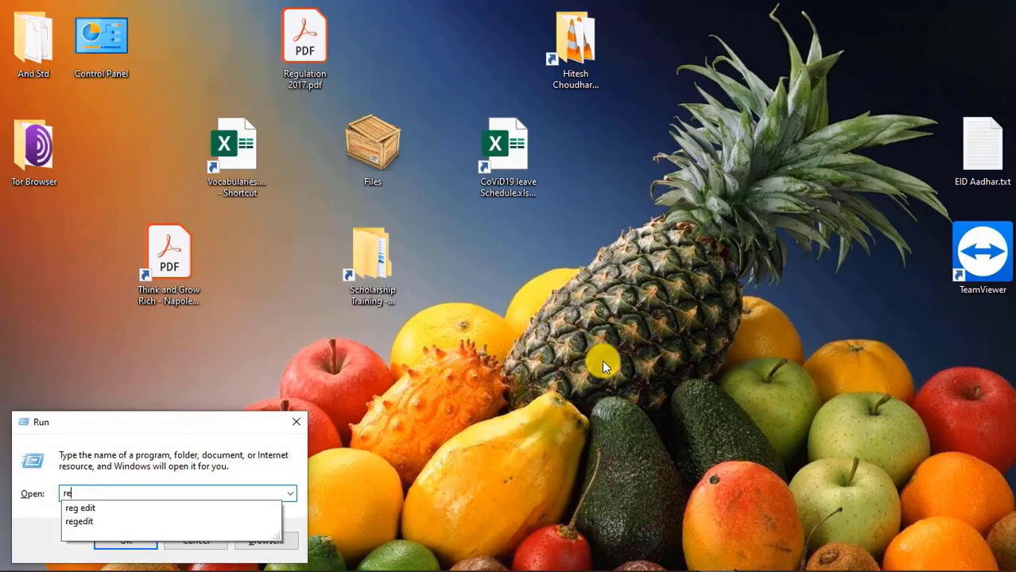
pyautogui.write('ged')
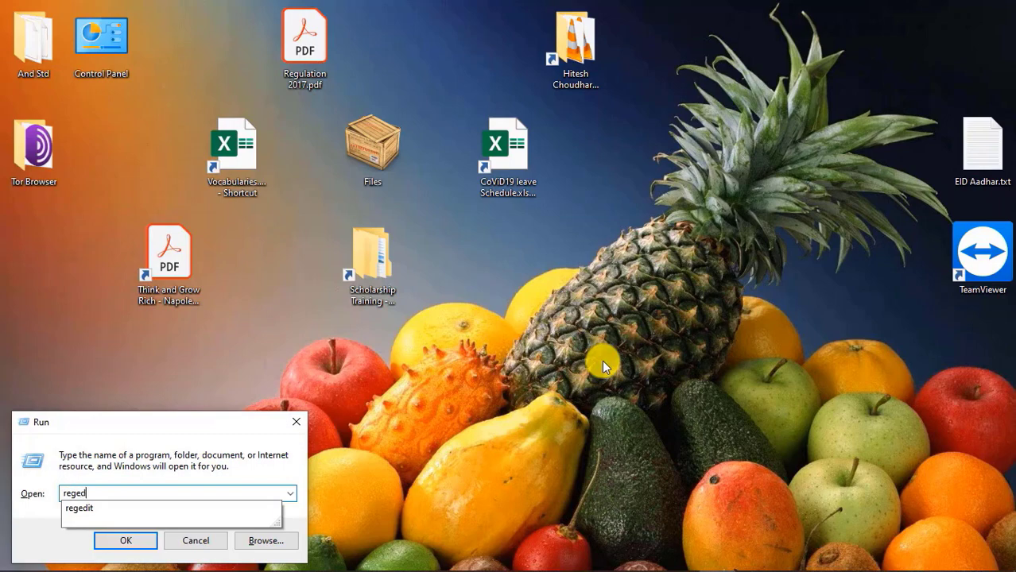
pyautogui.write('it')
pyautogui.press('Return')
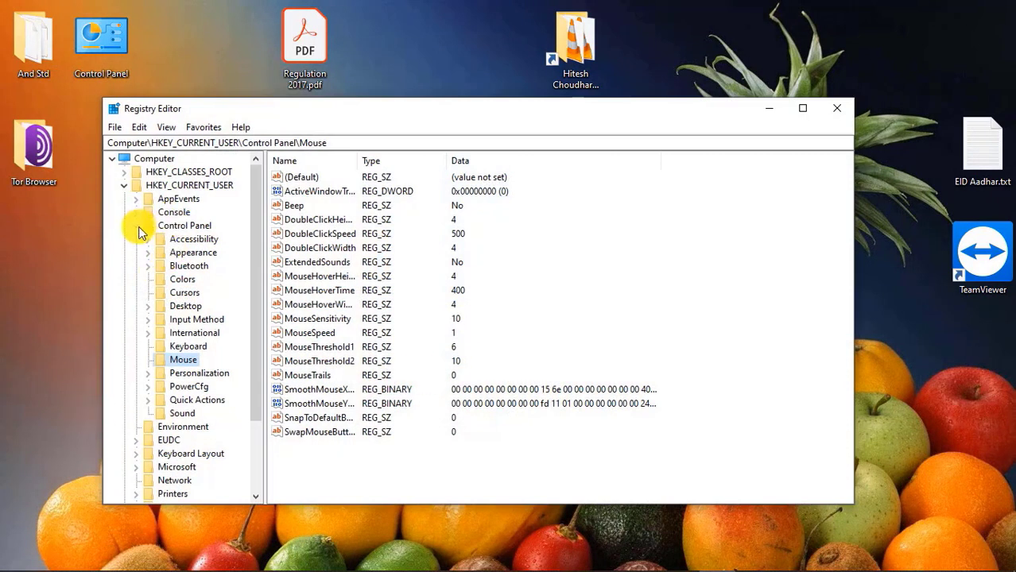
# Step: Set the MouseHoverTime value to 10 in the HKEY_CURRENT_USER\Control Panel\Mouse key
pyautogui.click(124, 188)
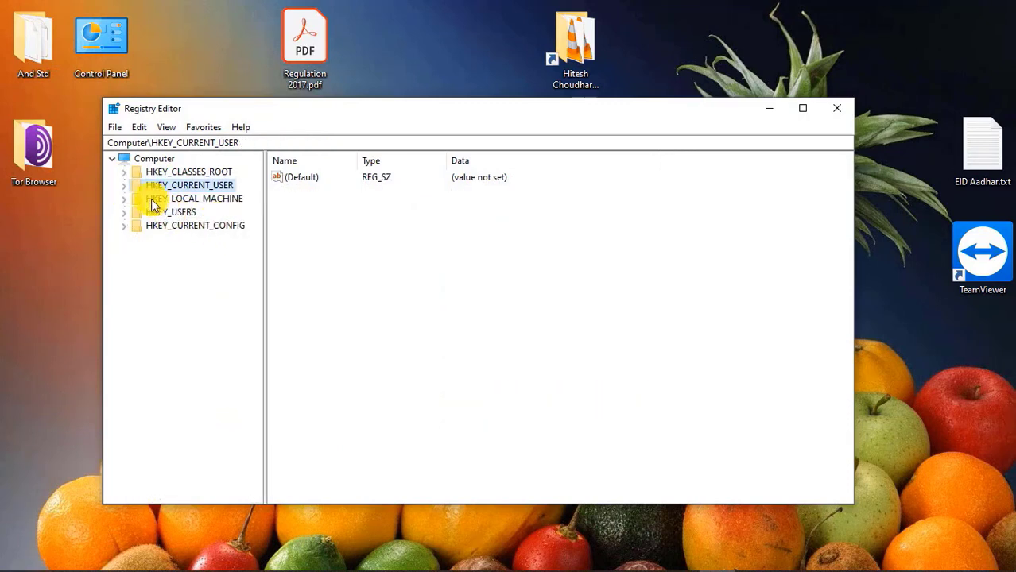
pyautogui.click(124, 185)
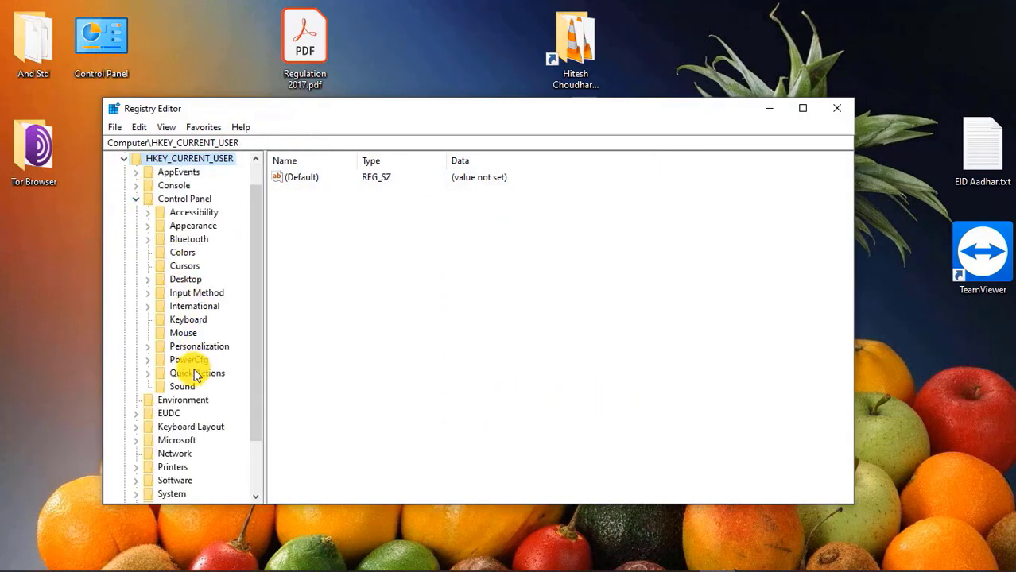
pyautogui.click(179, 337)
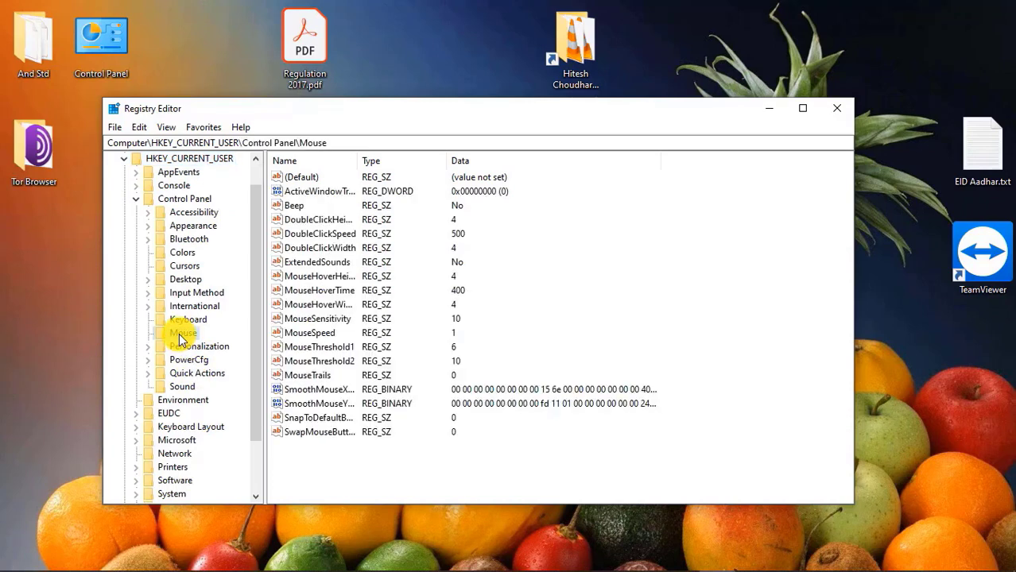
pyautogui.doubleClick(334, 291)
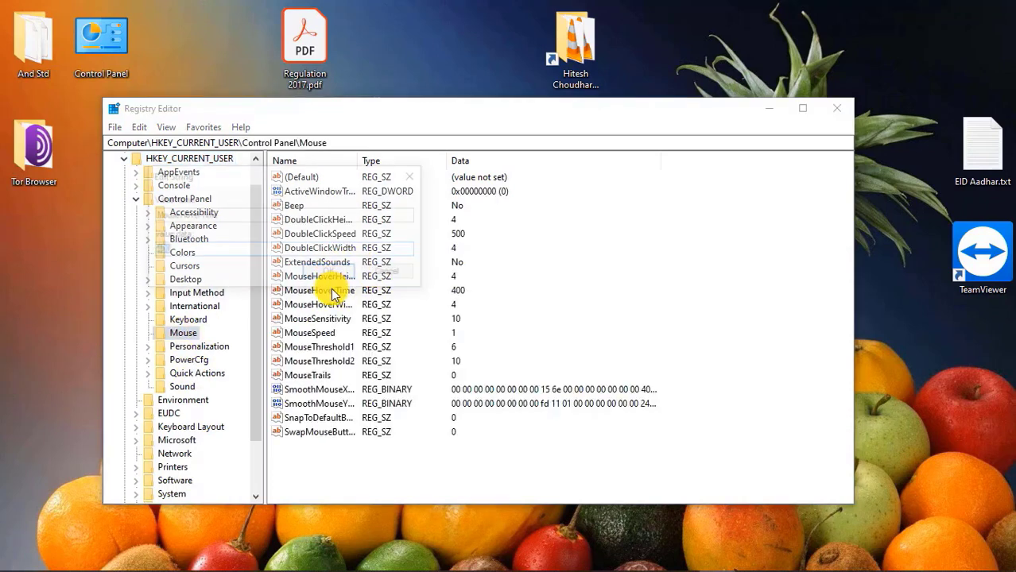
pyautogui.write('10')
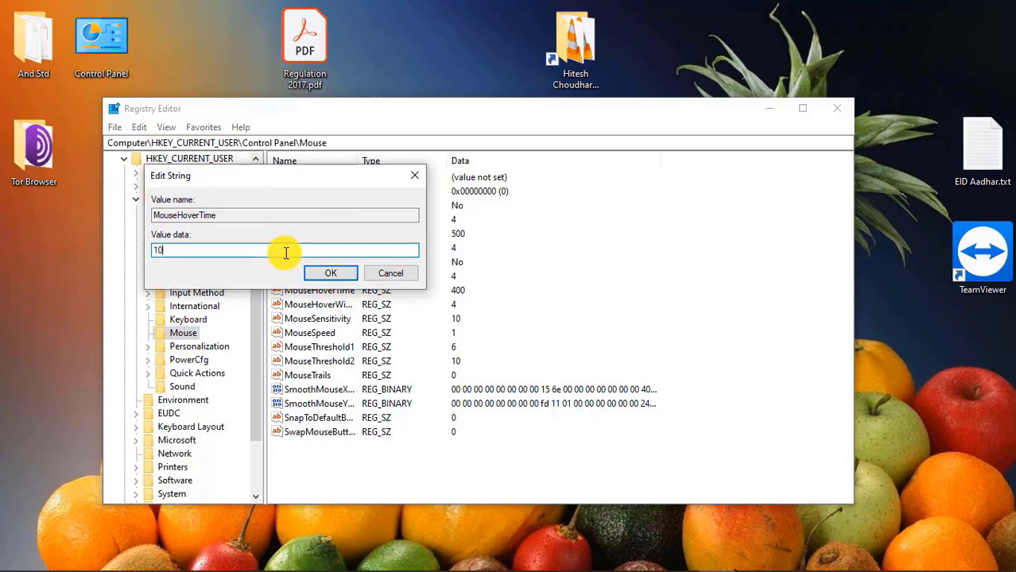
pyautogui.press('Return')
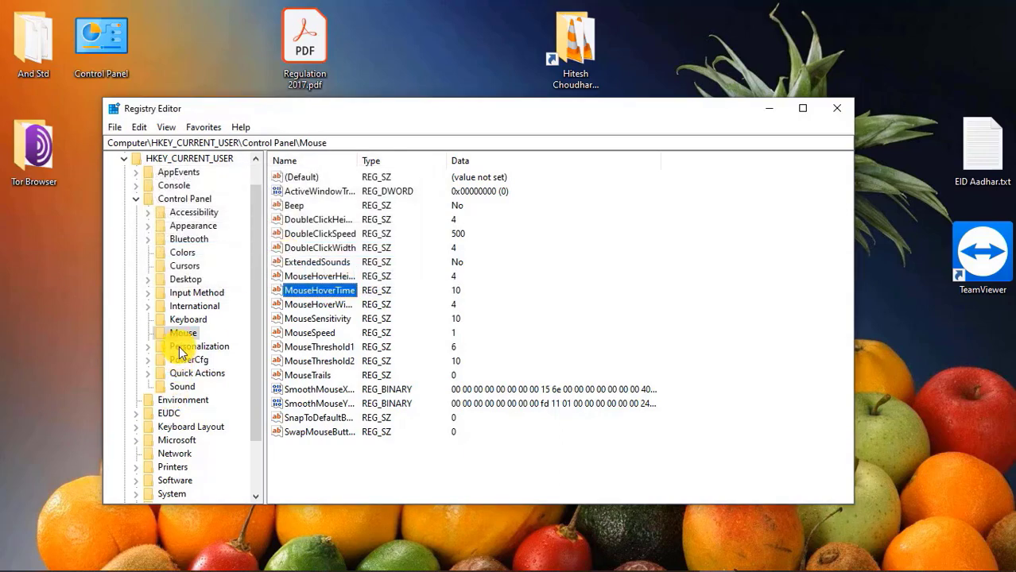
# Step: Set the MenuShowDelay value to 10 in the HKEY_CURRENT_USER\Control Panel\Desktop key
pyautogui.doubleClick(183, 280)
pyautogui.scroll(-3, 333, 332)
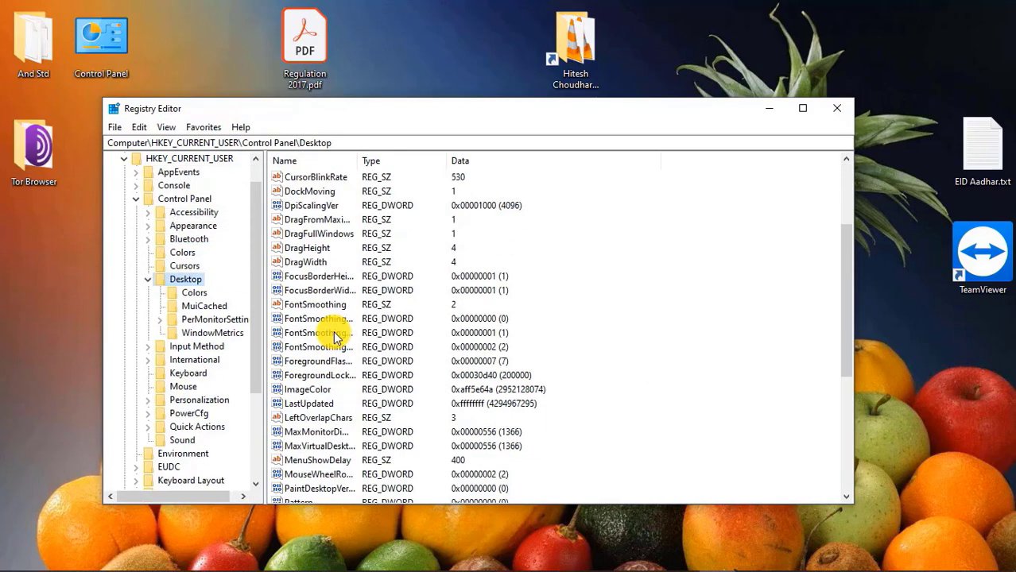
pyautogui.scroll(-2, 334, 334)
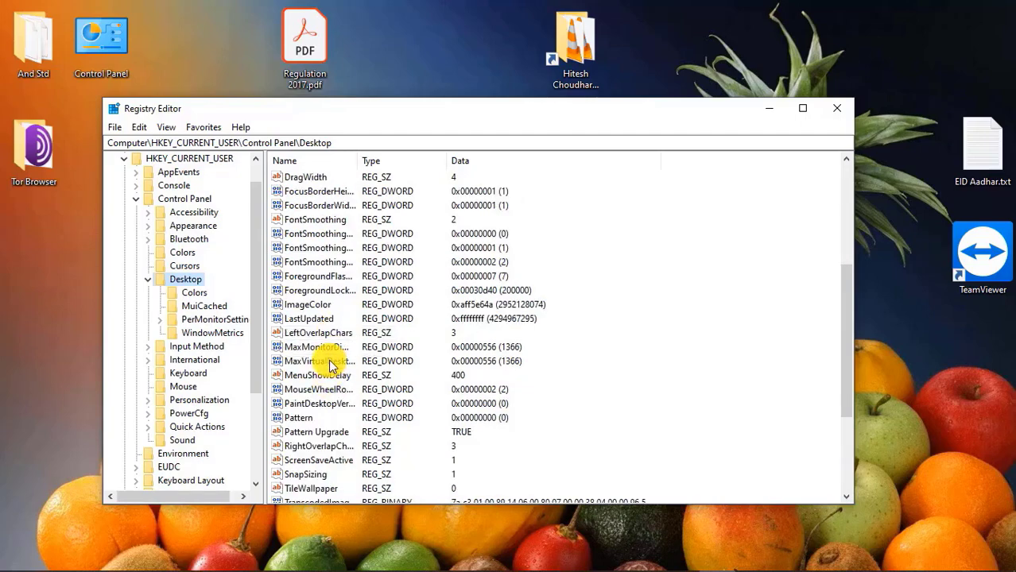
pyautogui.click(325, 377)
pyautogui.doubleClick(325, 376)
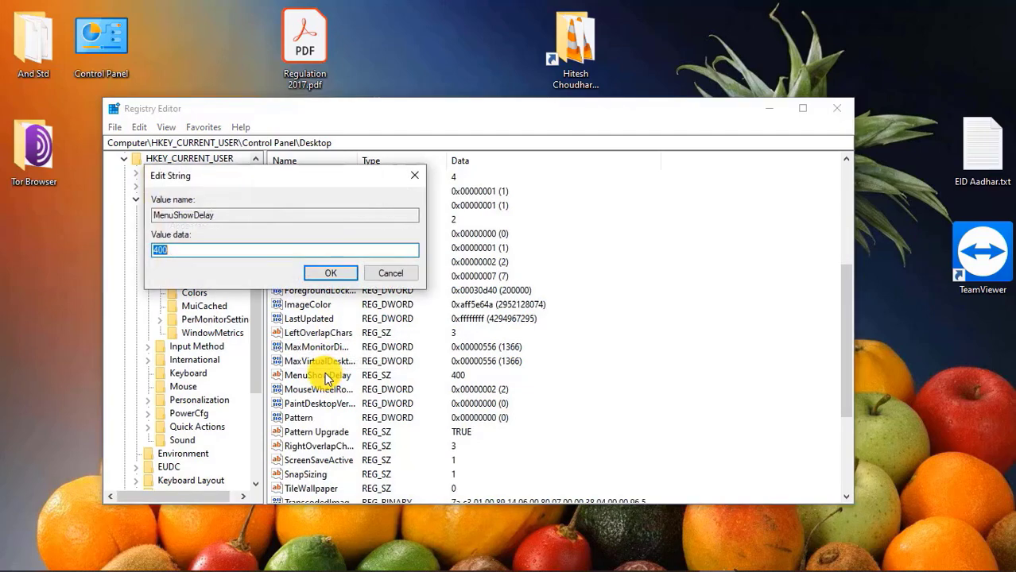
pyautogui.write('10')
pyautogui.press('Return')
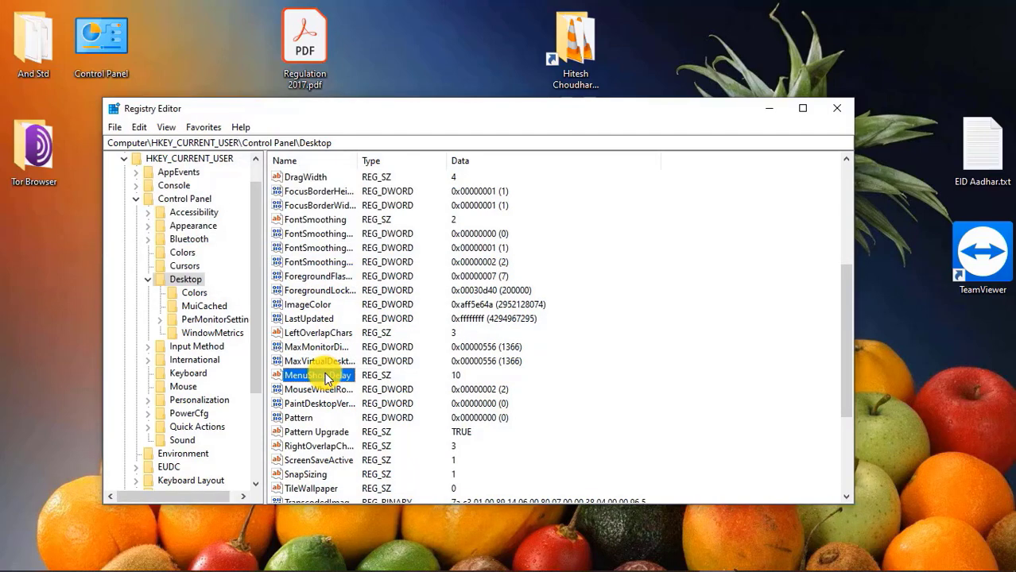